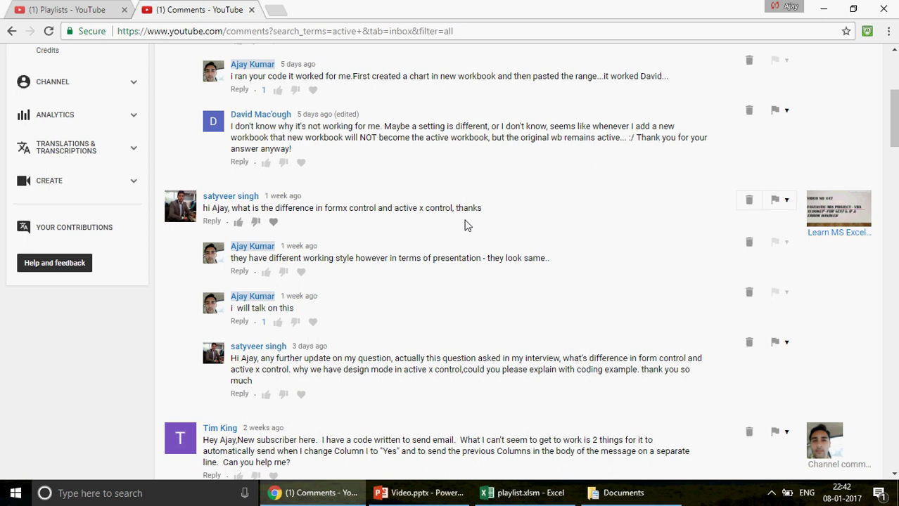
Switch to the playlist.xlsm workbook in Excel and show the TRAINING sheet's topic lists.
mouse_move(683, 503)
left_click(533, 496)
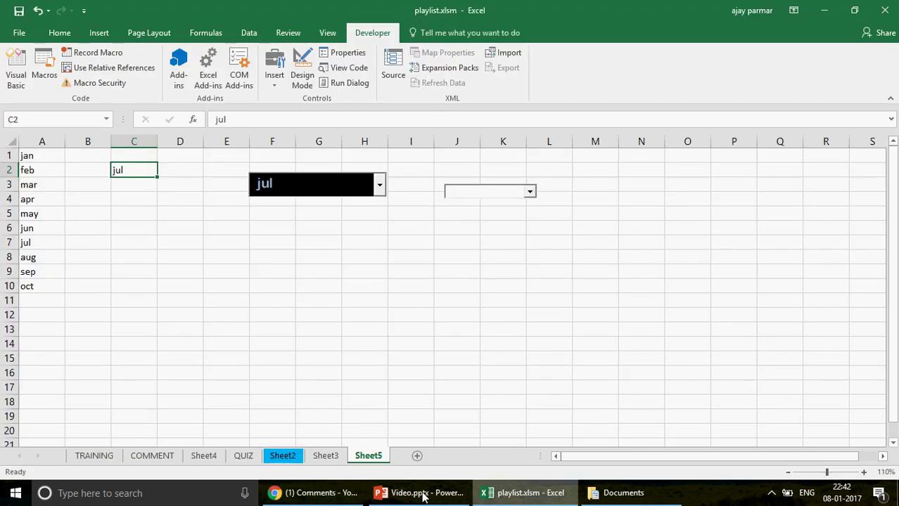
left_click(90, 457)
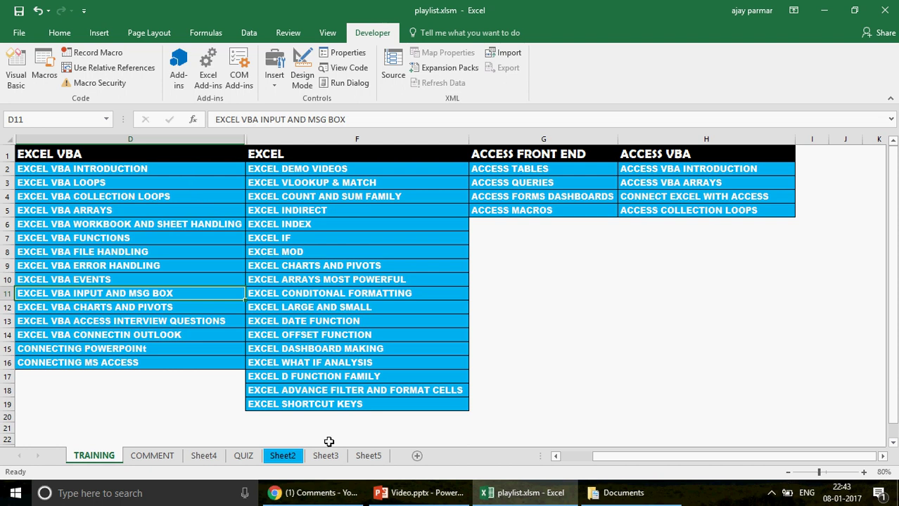
Switch to Chrome and look through the YouTube channel's playlists page.
mouse_move(335, 503)
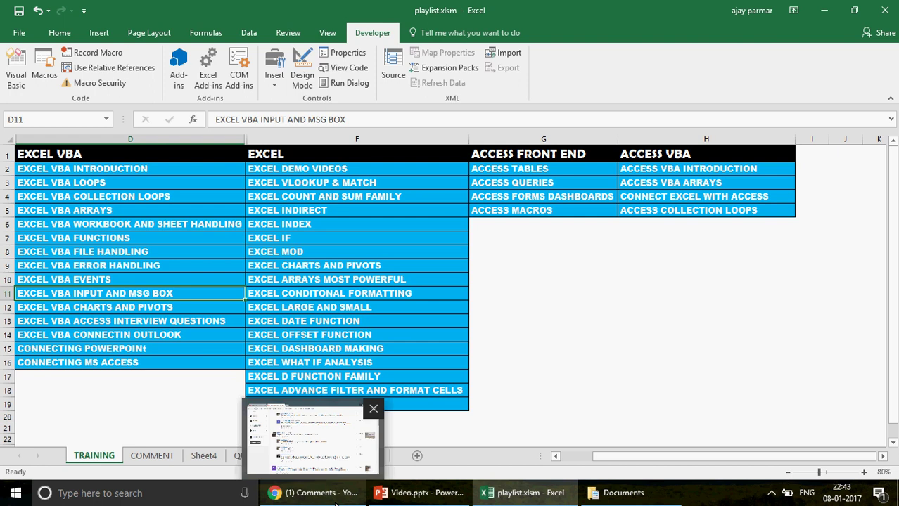
left_click(335, 503)
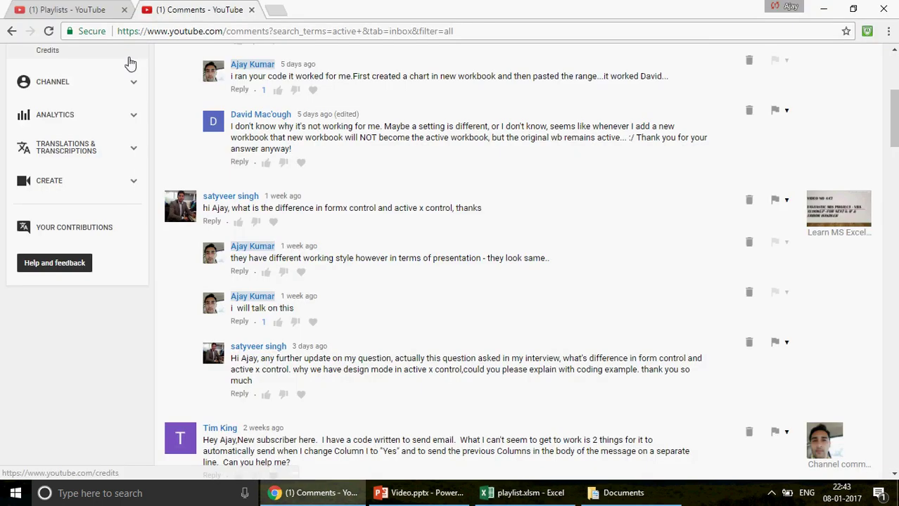
left_click(69, 10)
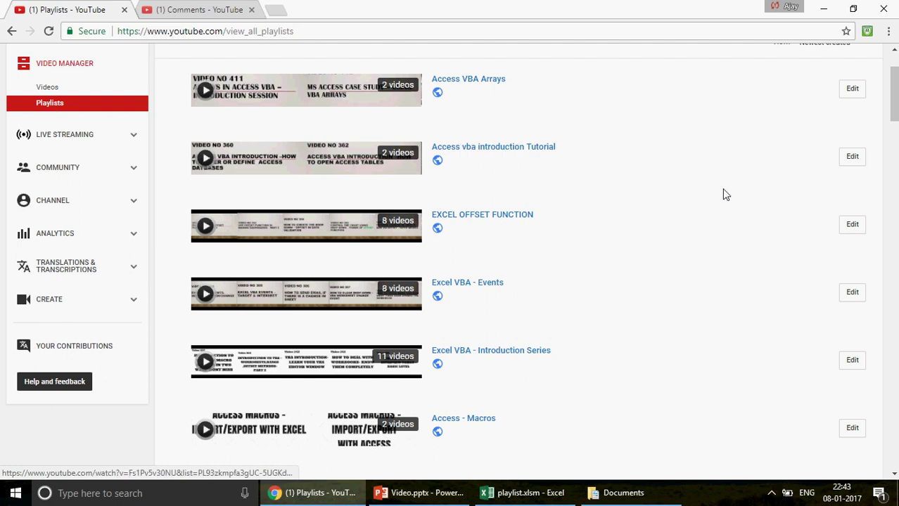
scroll(896, 85, "up", 2)
left_click_drag(896, 85, 896, 109)
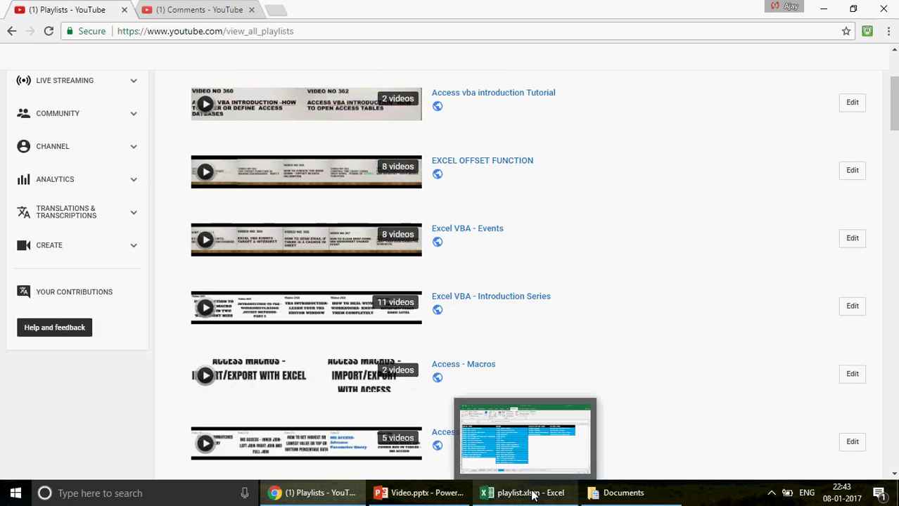
Return to the playlist.xlsm workbook in Excel, add a new worksheet and enter "list box" in cell E3.
left_click(532, 495)
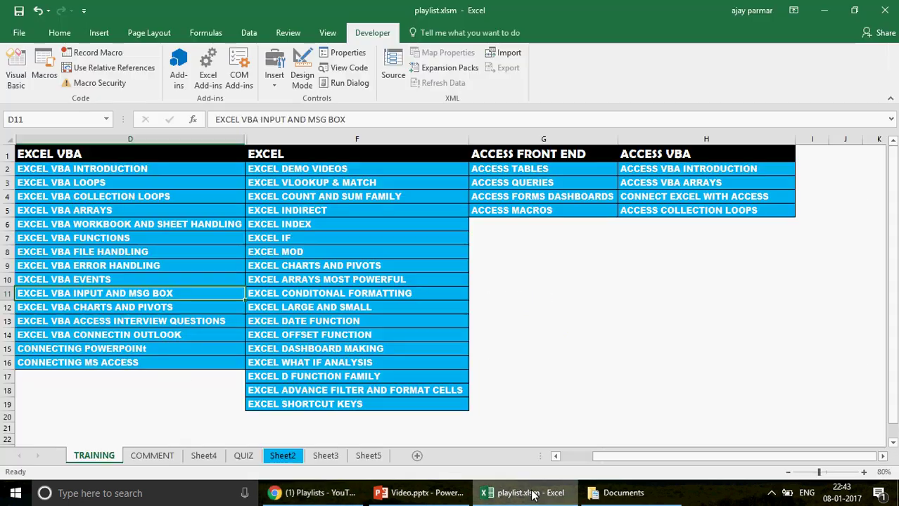
left_click(417, 458)
left_click(207, 181)
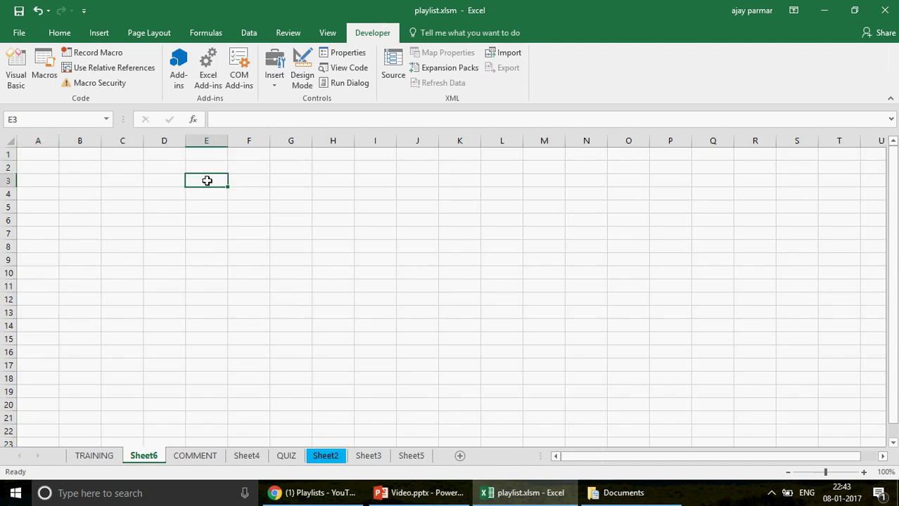
type("list box")
key("Return")
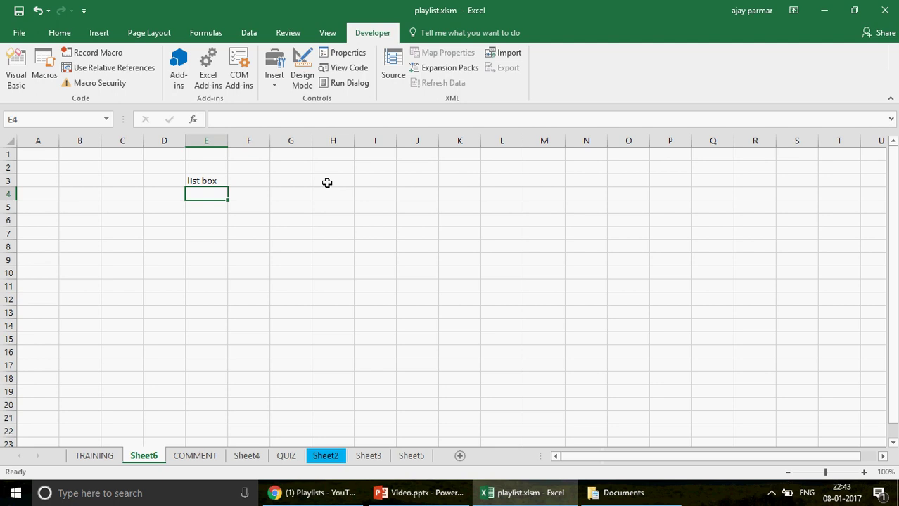
left_click(252, 180)
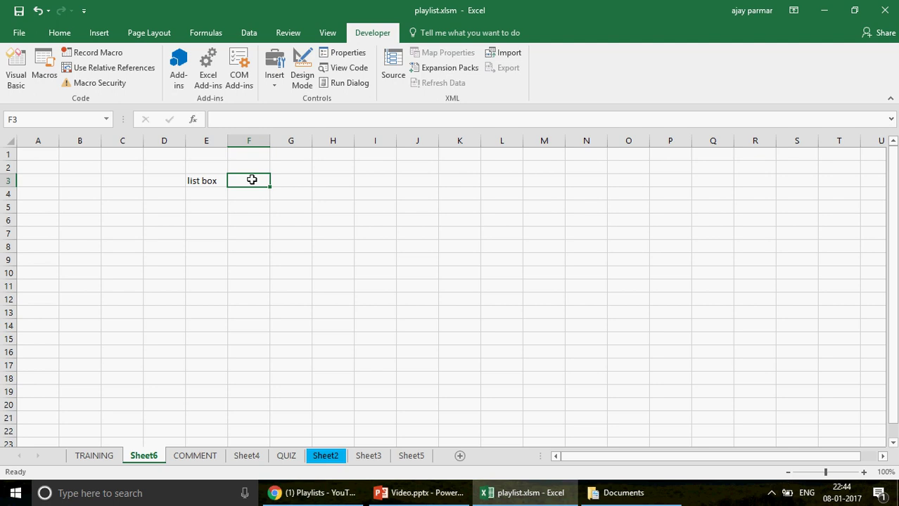
left_click(216, 182)
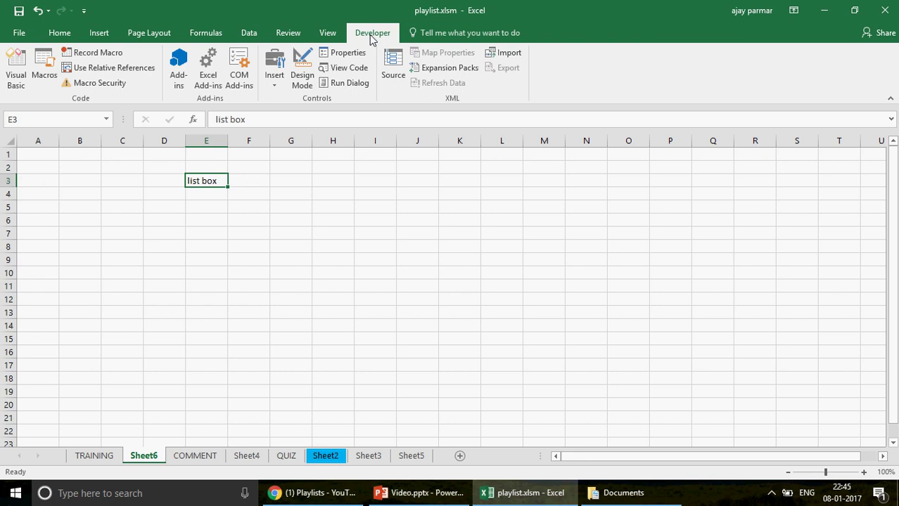
Make sure the Developer tab is enabled in Excel's ribbon customization options, apply the options and display that tab.
left_click(20, 33)
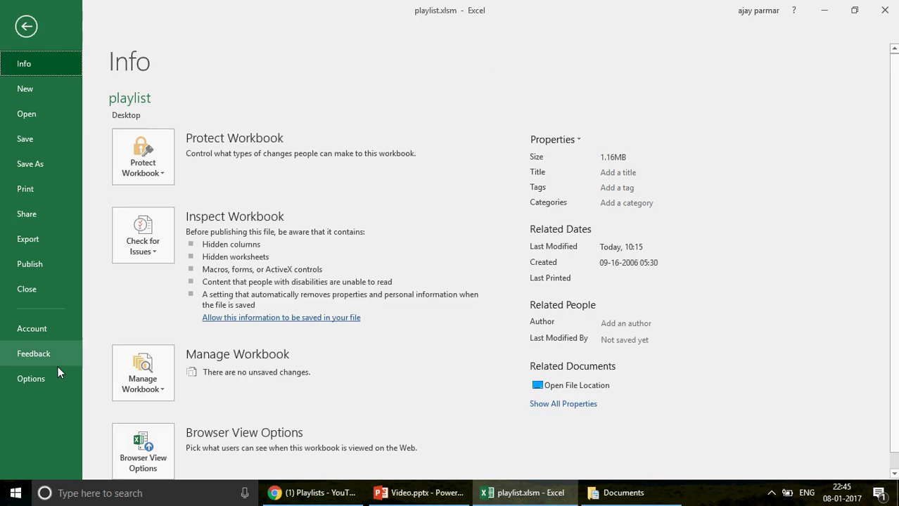
left_click(57, 374)
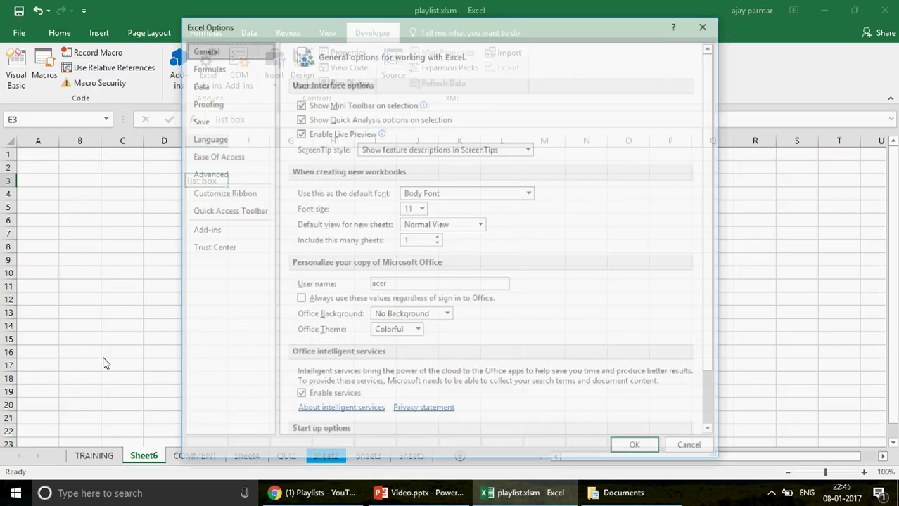
left_click(223, 193)
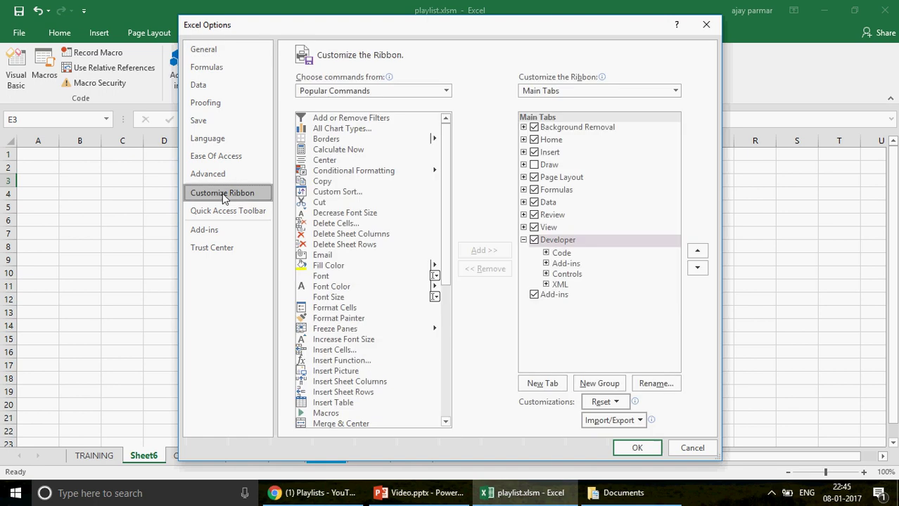
left_click(536, 242)
left_click(535, 241)
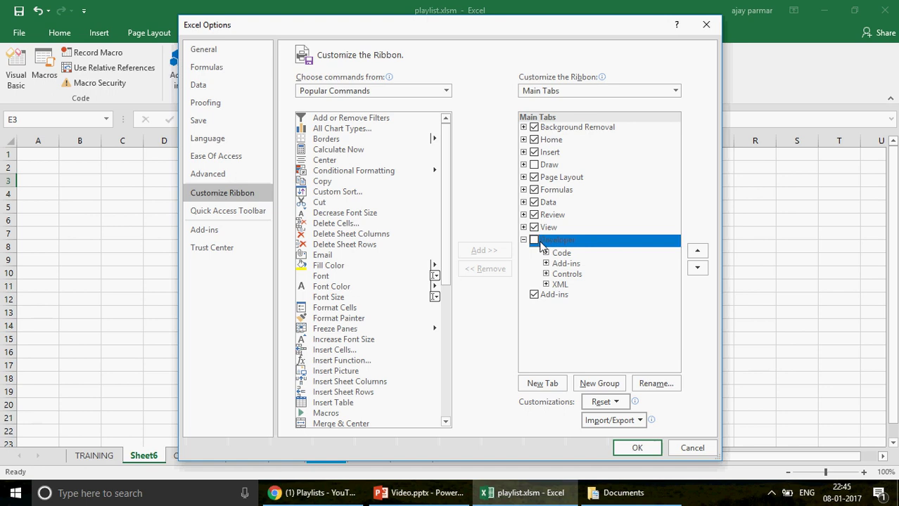
left_click(535, 240)
left_click(638, 449)
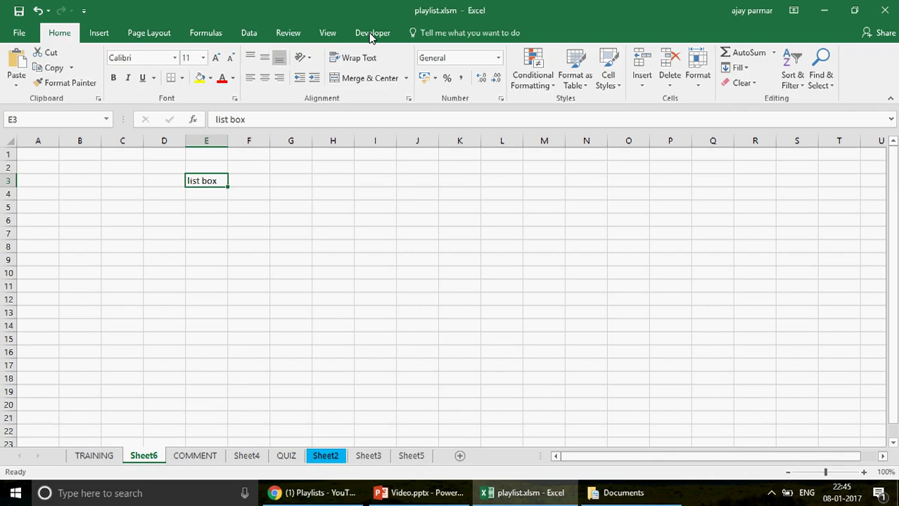
left_click(372, 33)
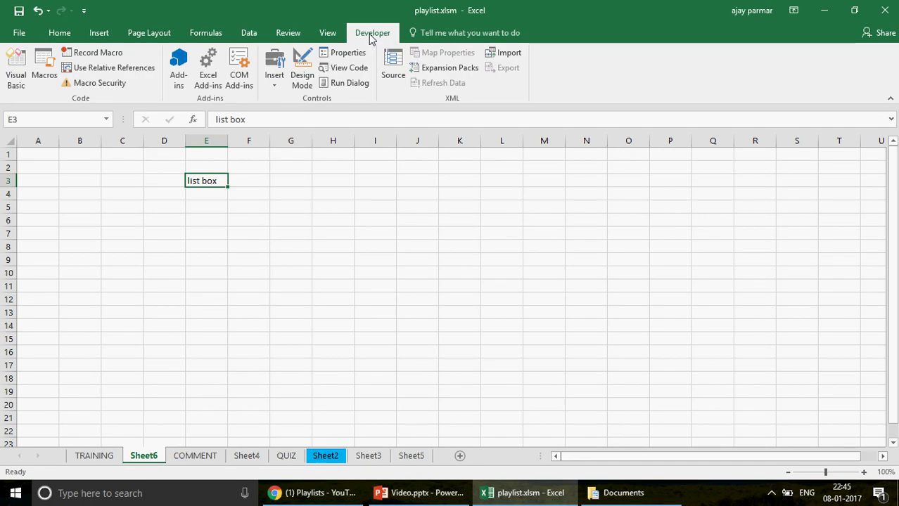
Insert an ActiveX list box about ten rows tall and place it around columns H and I, beside the "list box" label.
left_click(275, 77)
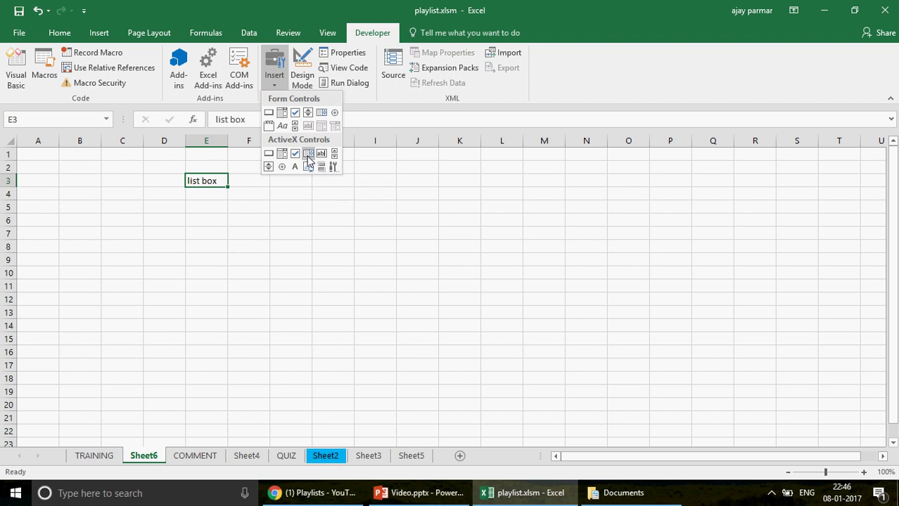
left_click(307, 154)
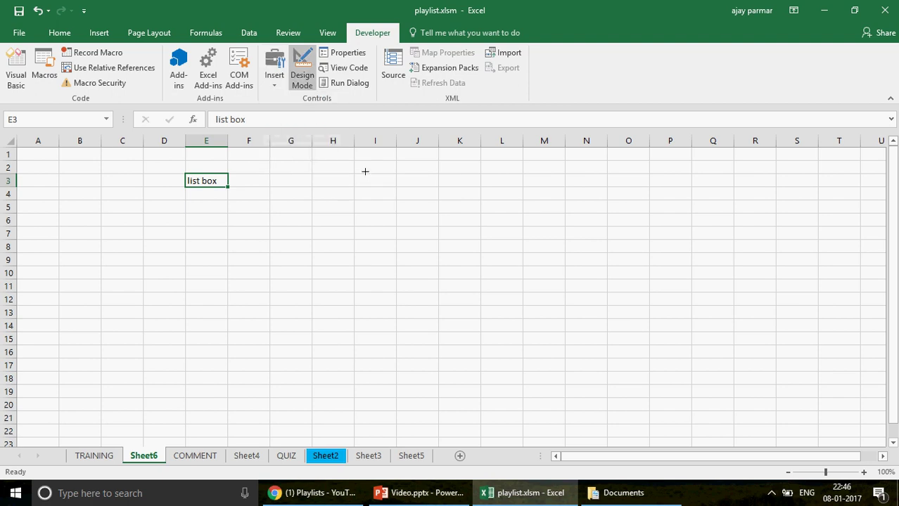
left_click_drag(366, 171, 428, 289)
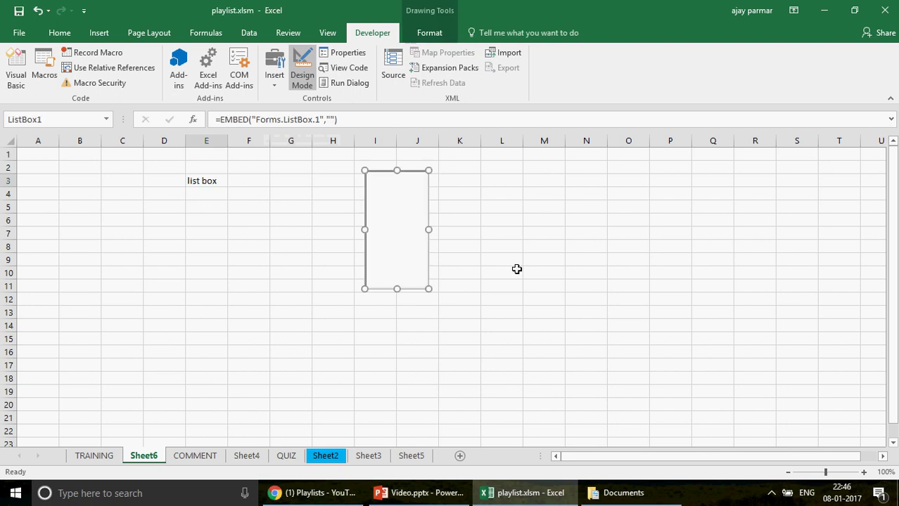
left_click(516, 269)
left_click_drag(395, 216, 341, 201)
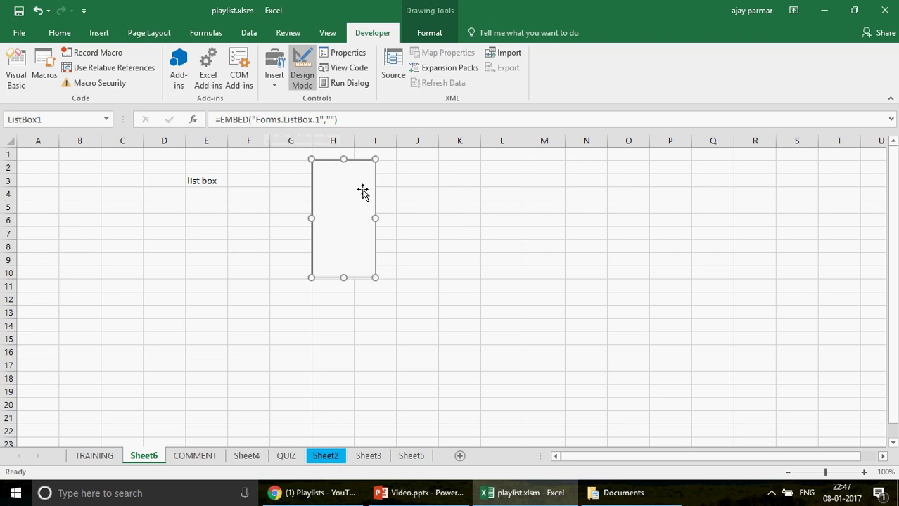
Enter table, chair, marbles and milk in cells A1 to A4 as the first list items.
left_click(122, 181)
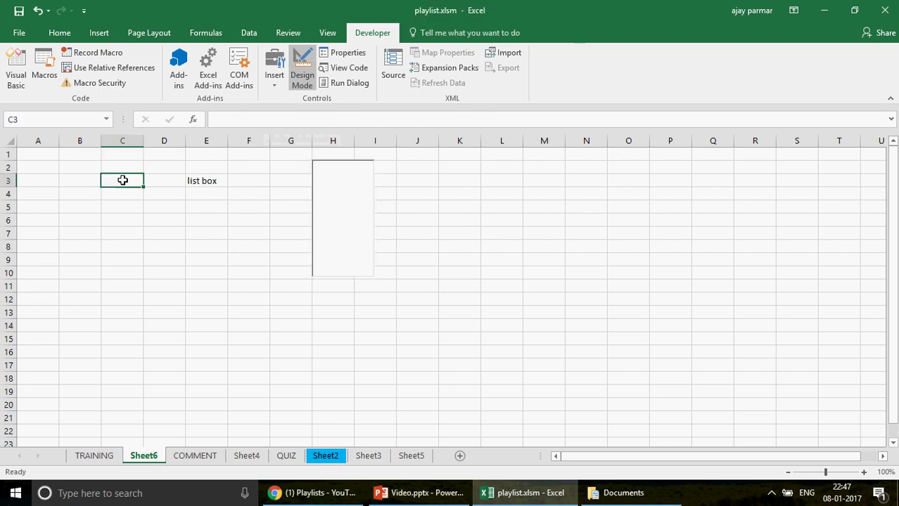
left_click(42, 155)
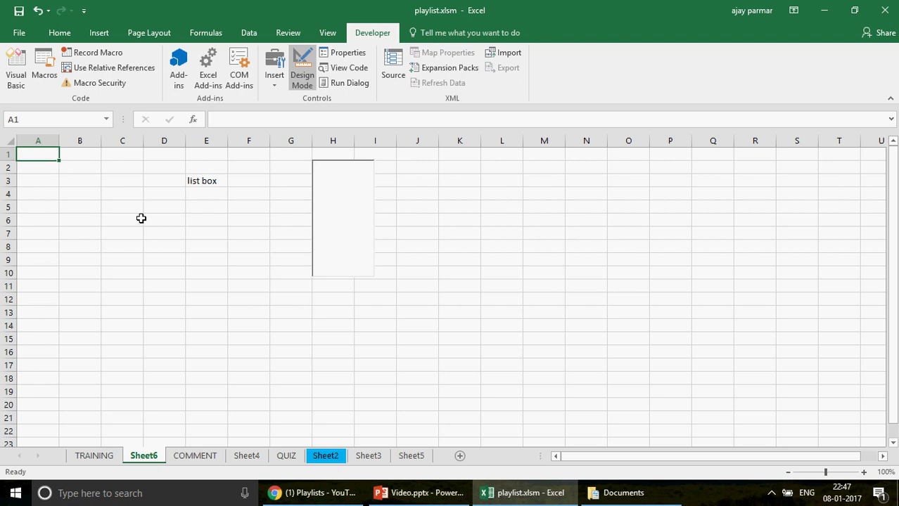
key("F2")
type("table")
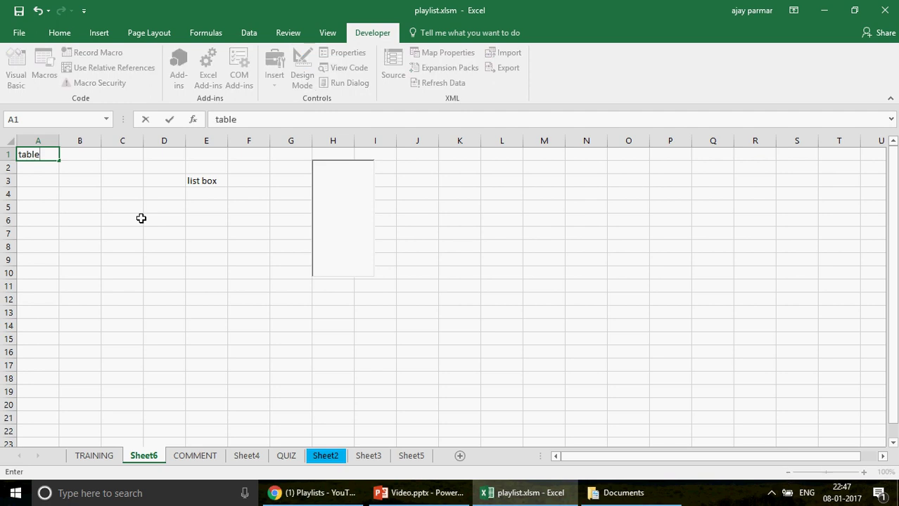
key("Return")
type("chair")
key("Return")
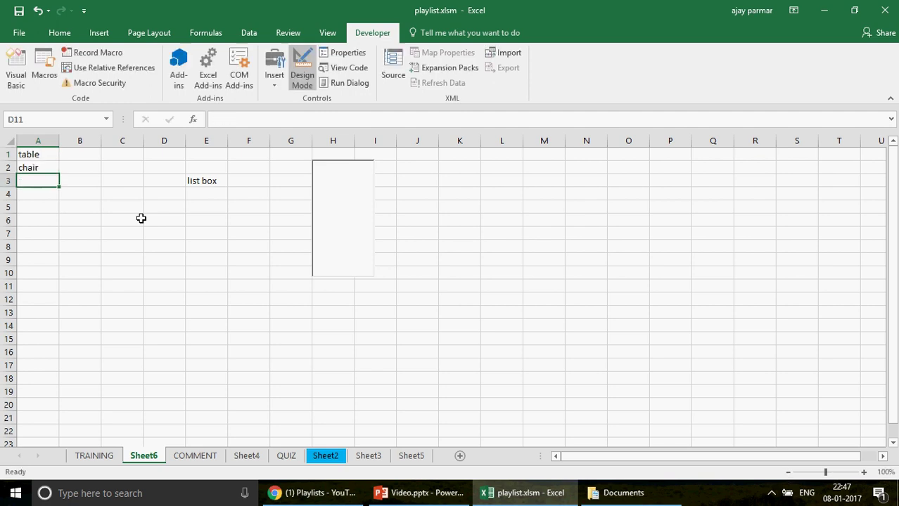
type("marbles")
key("Return")
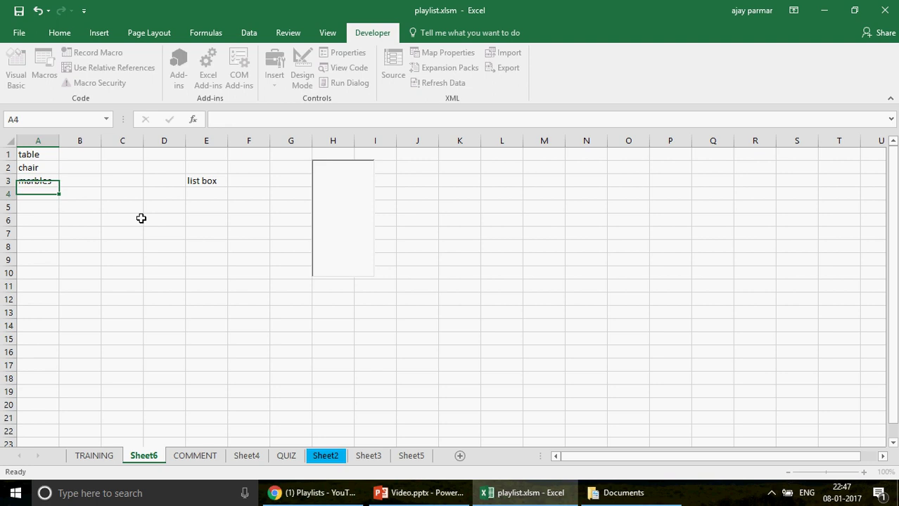
type("milk")
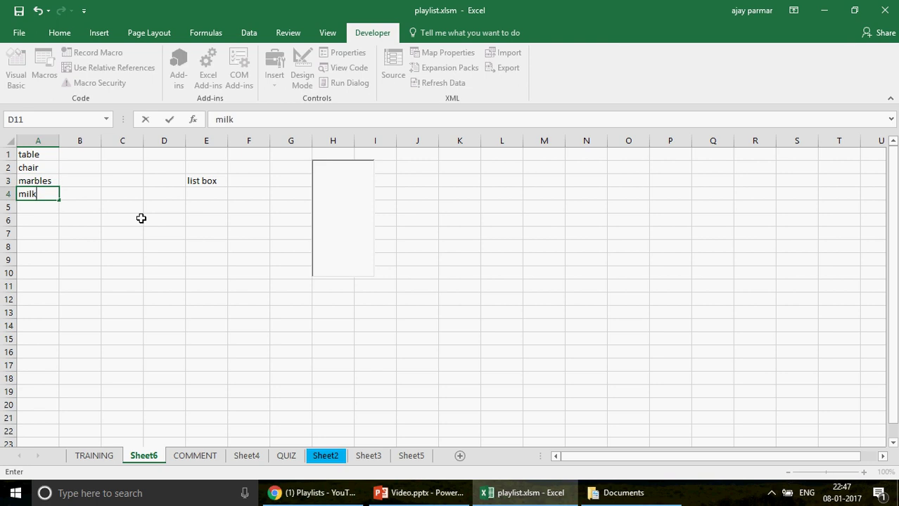
key("Return")
Enter liquid, solid, abc, bat and badminton in cells A5 to A9 and widen column A to fit them.
type("liquid")
key("Return")
type("solid")
key("Return")
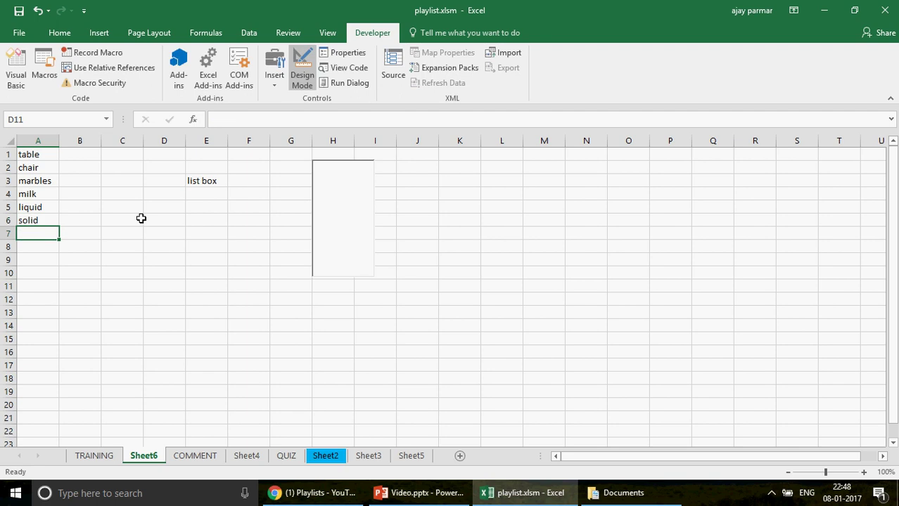
type("abc")
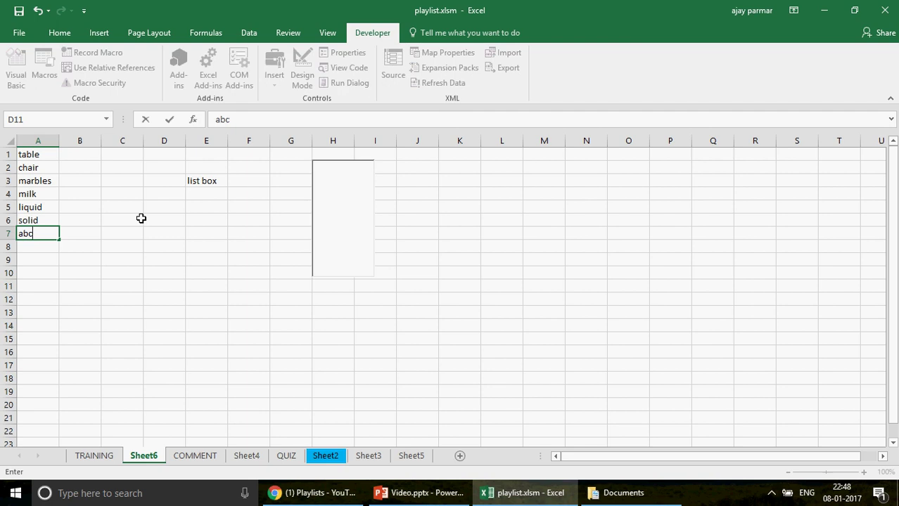
key("Return")
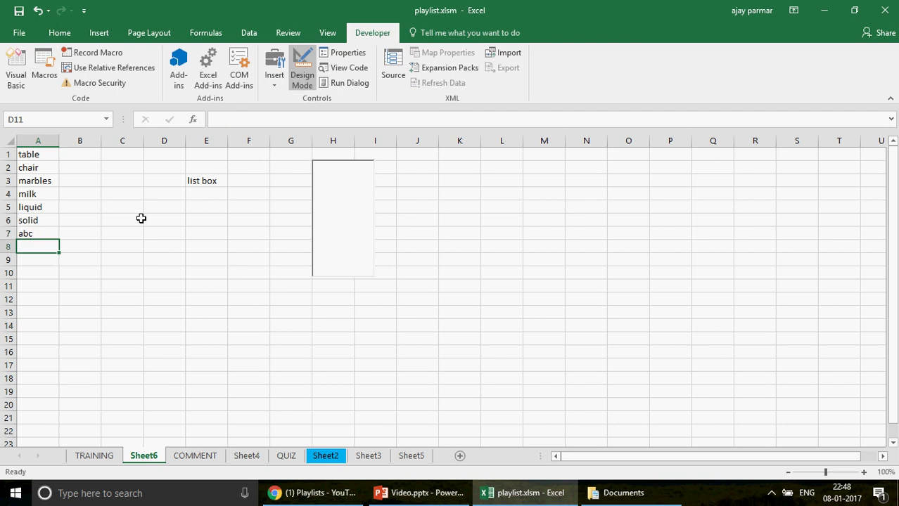
key("F2")
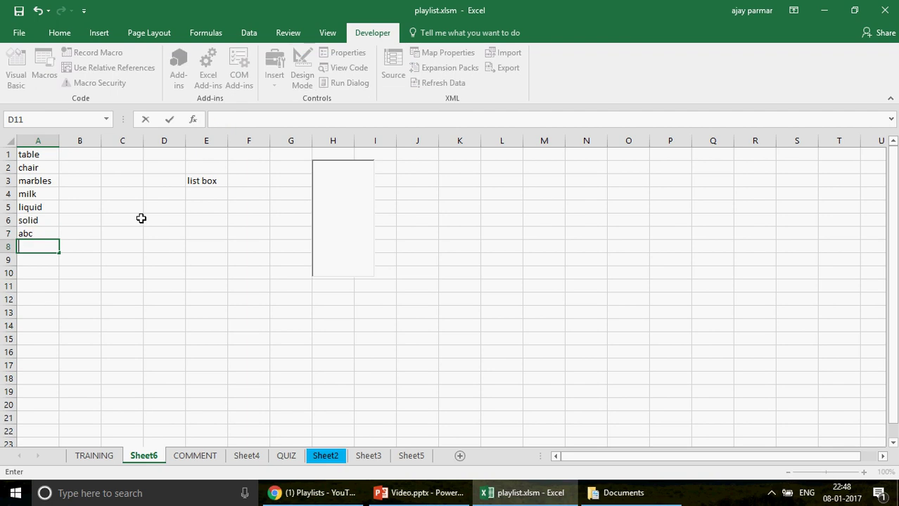
type("bat")
key("Return")
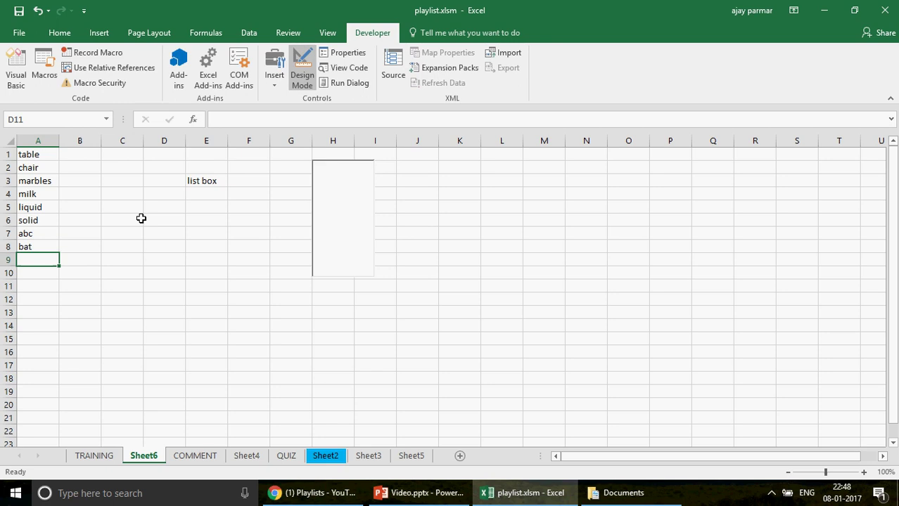
type("badmint")
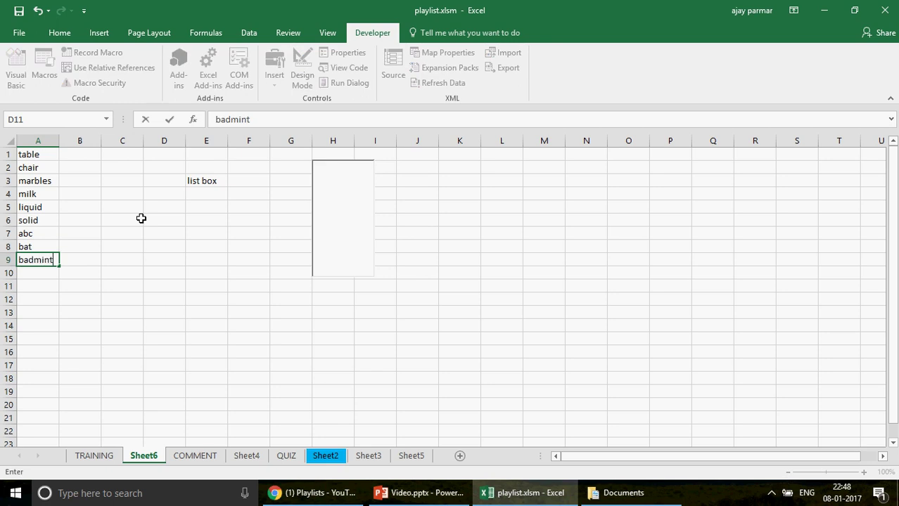
type("on")
key("Return")
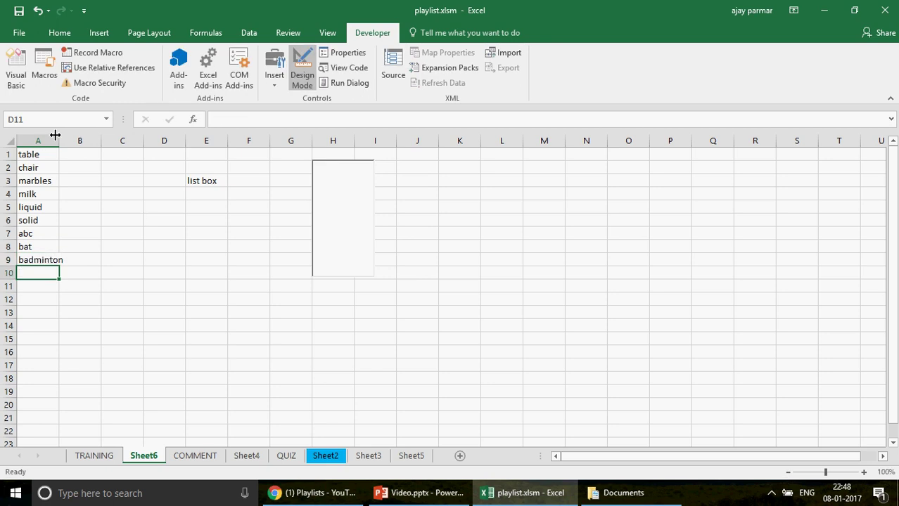
left_click_drag(55, 135, 87, 135)
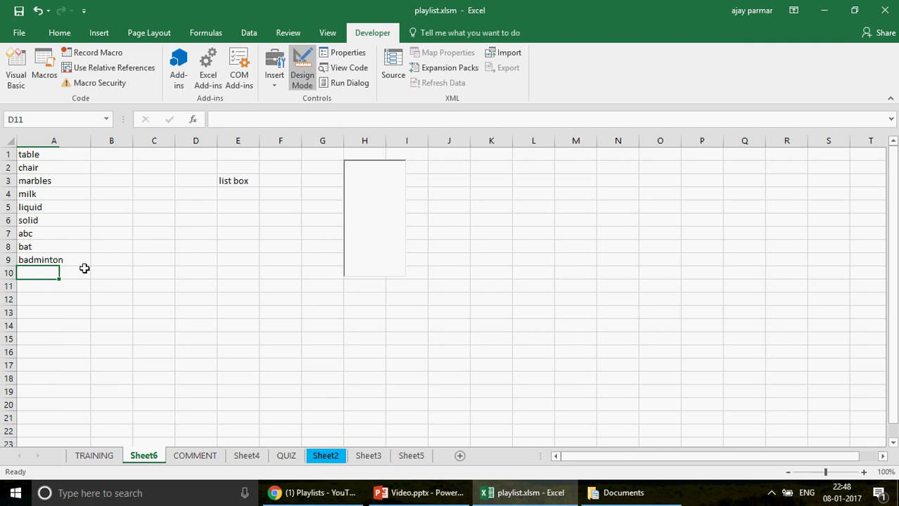
Select the list box in design mode and show its properties in alphabetical order.
key("ctrl+v")
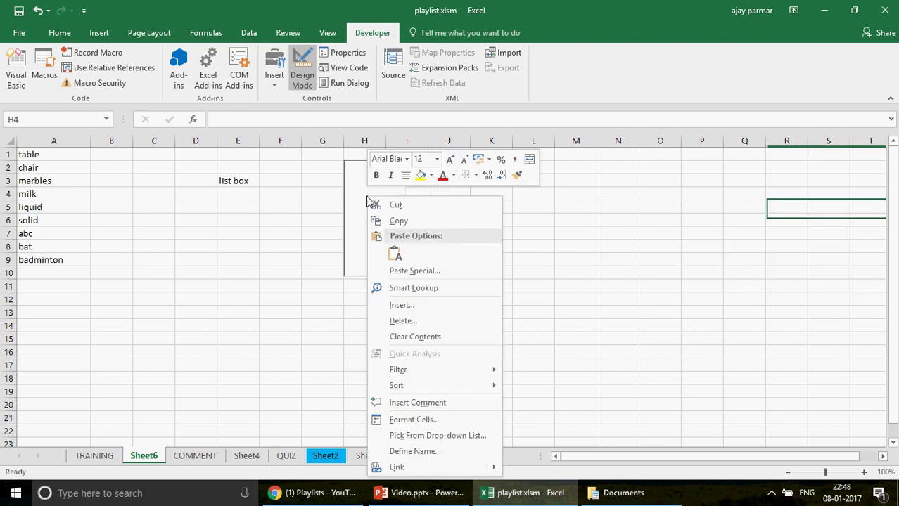
left_click(359, 169)
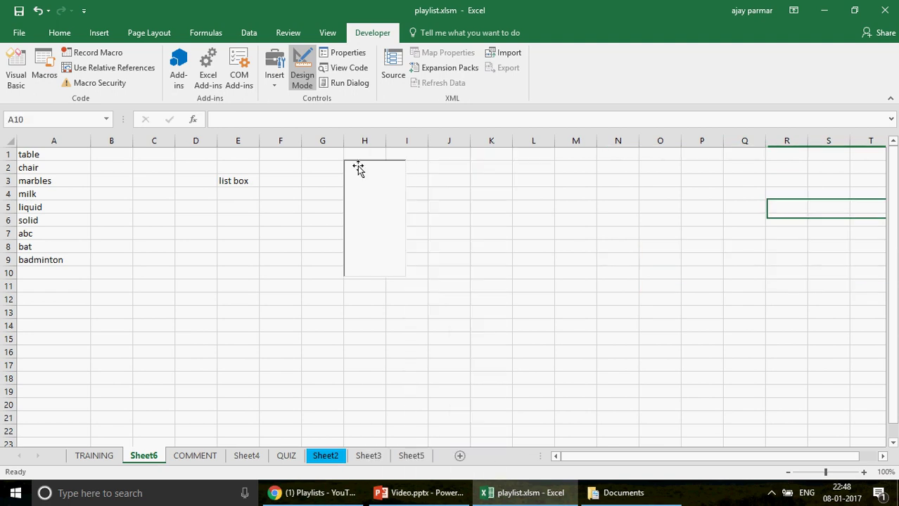
left_click(338, 54)
left_click(599, 110)
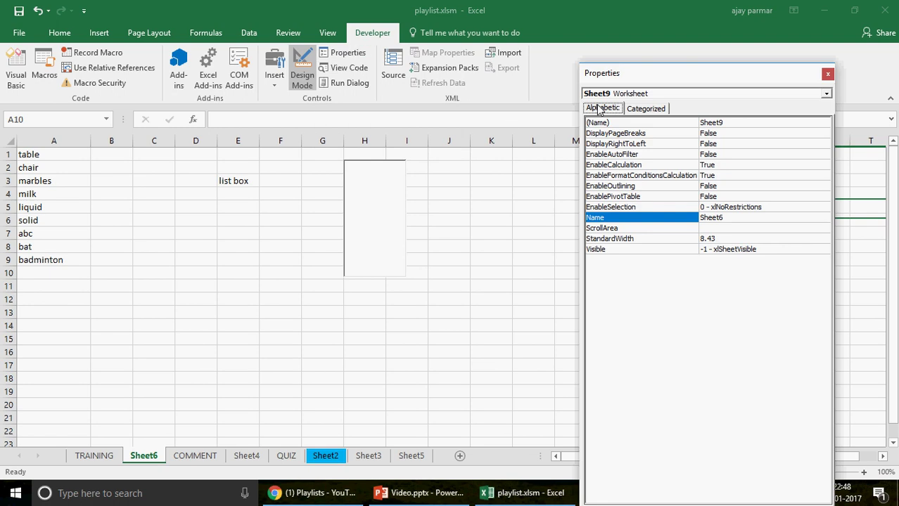
left_click(646, 109)
left_click(393, 190)
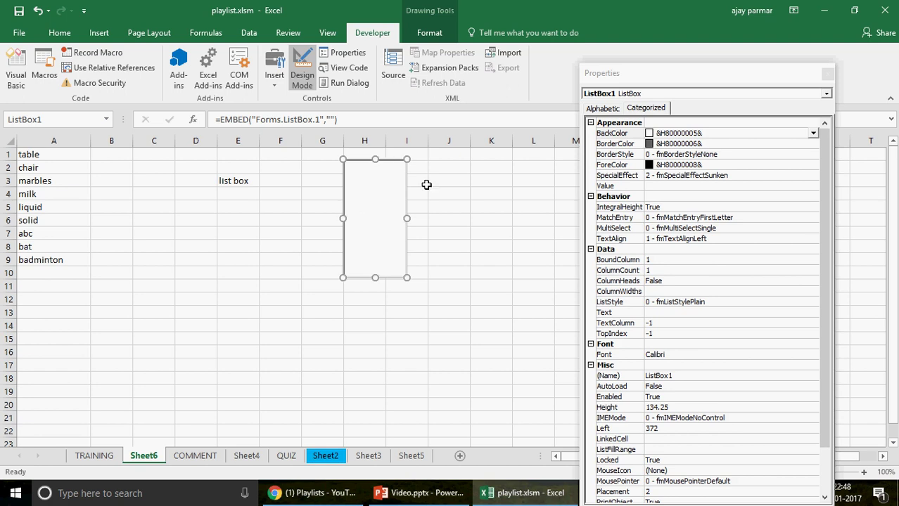
left_click(602, 109)
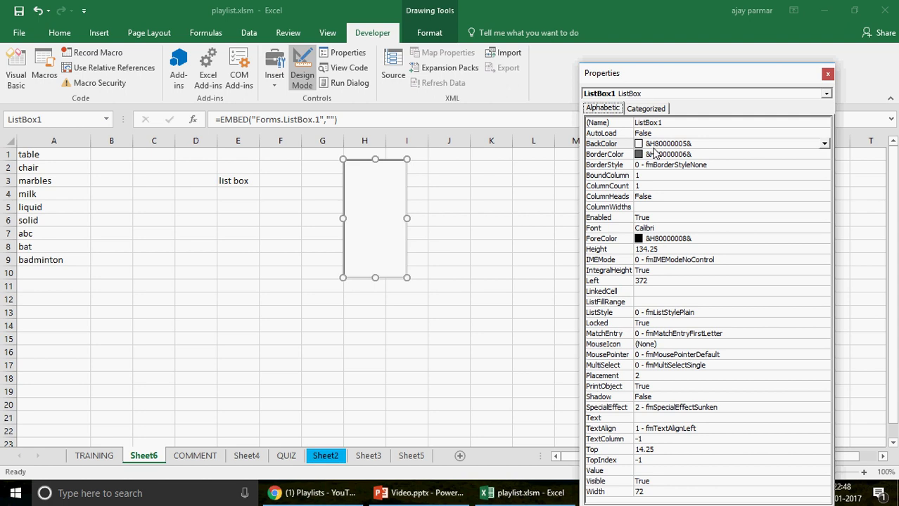
Set the list box's ListFillRange property to A1:A30.
left_click(646, 292)
left_click(648, 302)
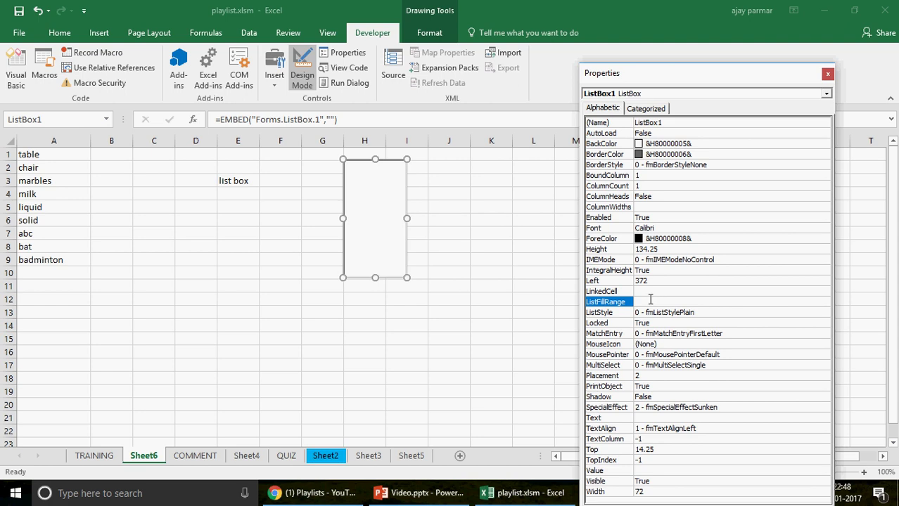
type("a")
type("1:")
type("a")
type("20")
key("BackSpace")
key("BackSpace")
type("30")
Set the list box's LinkedCell property to B1 and close the properties window.
left_click(652, 291)
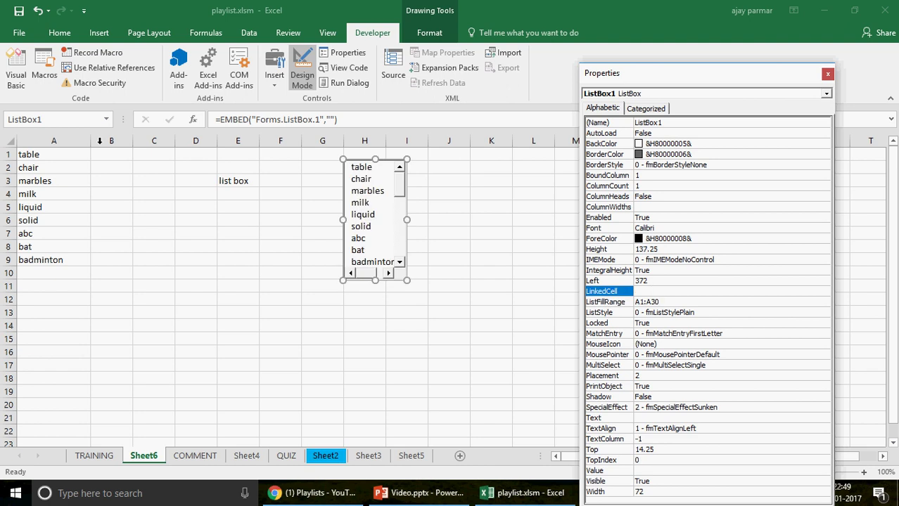
type("b1")
left_click(666, 281)
left_click(659, 292)
left_click(828, 74)
left_click(589, 223)
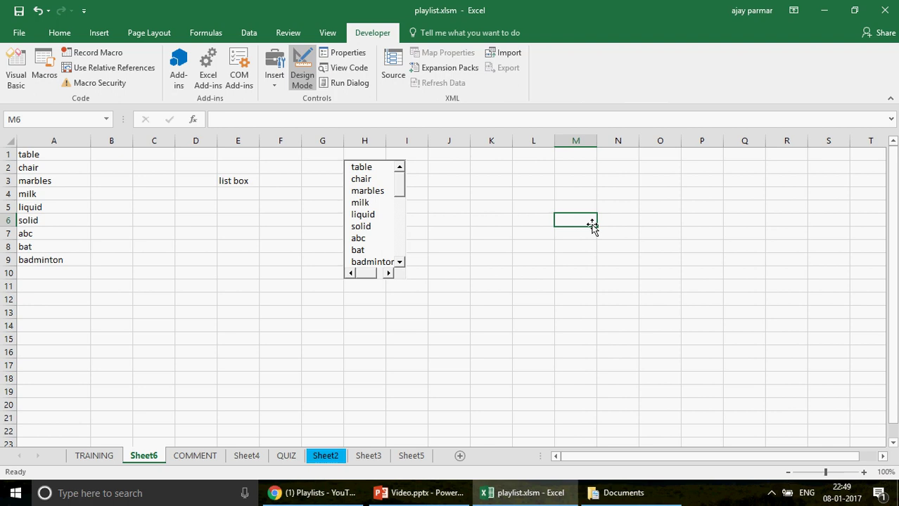
Turn off design mode and select the table item in the list box.
left_click(374, 166)
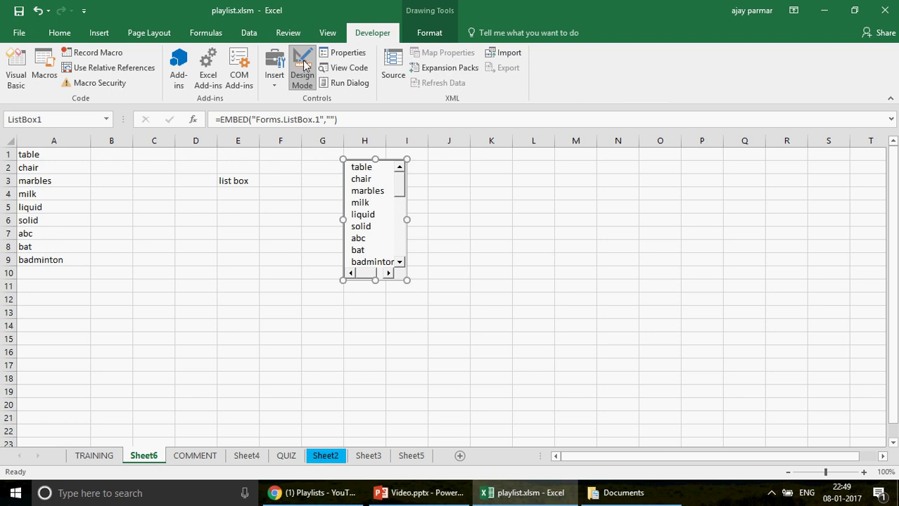
left_click(575, 220)
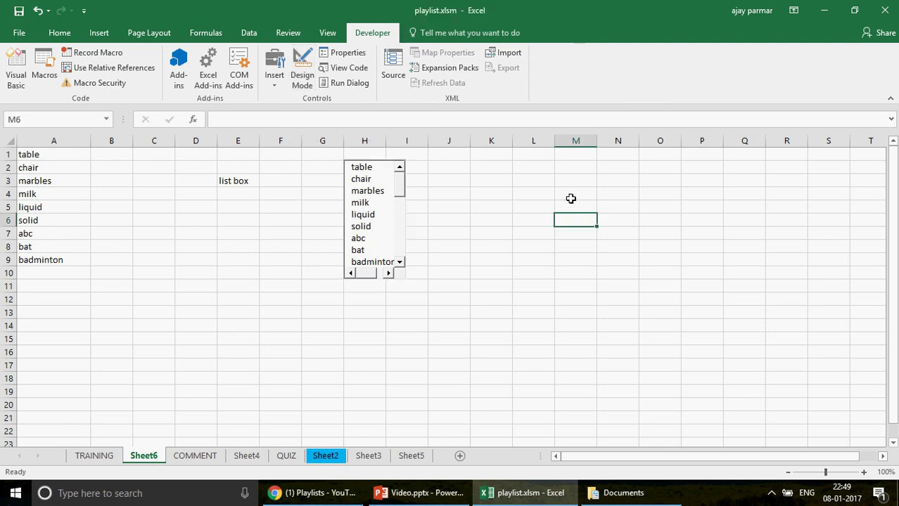
left_click(400, 263)
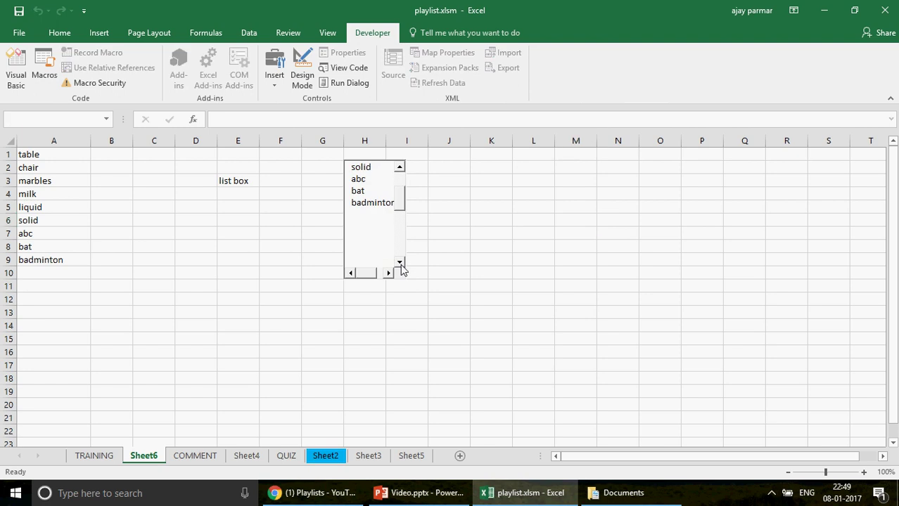
left_click(399, 263)
left_click(399, 263)
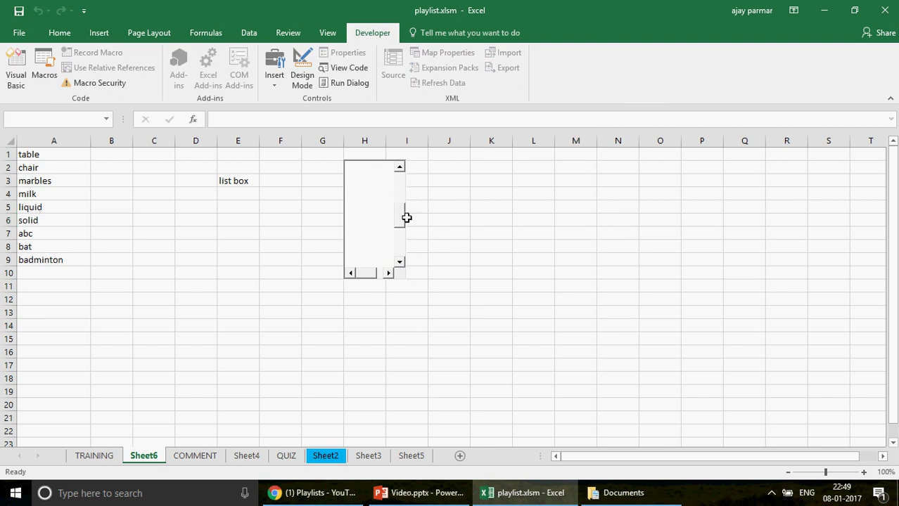
left_click_drag(406, 218, 402, 194)
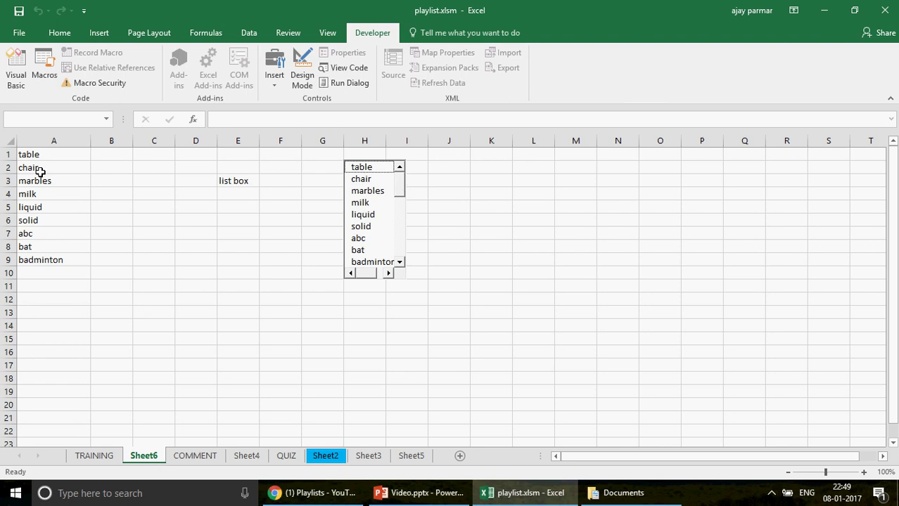
left_click(403, 204)
left_click_drag(403, 208, 394, 181)
left_click(379, 168)
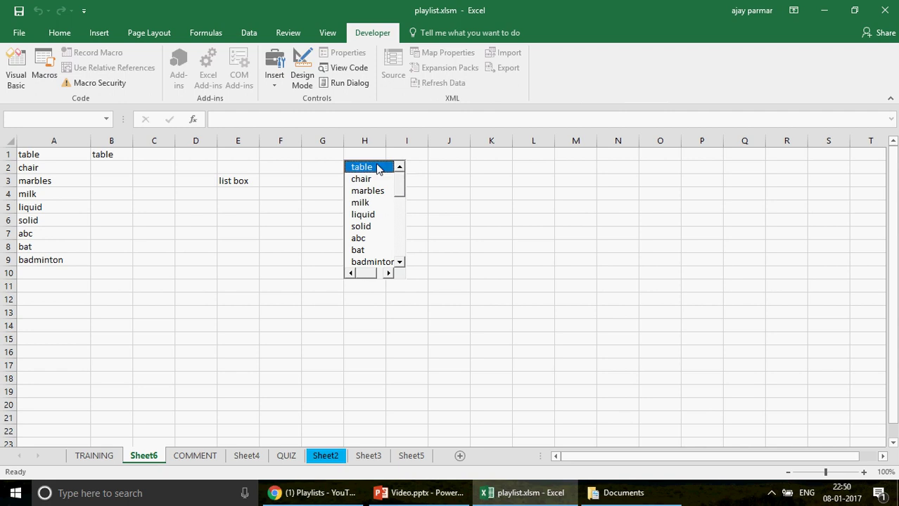
Turn design mode back on and reopen the list box's properties.
left_click(304, 77)
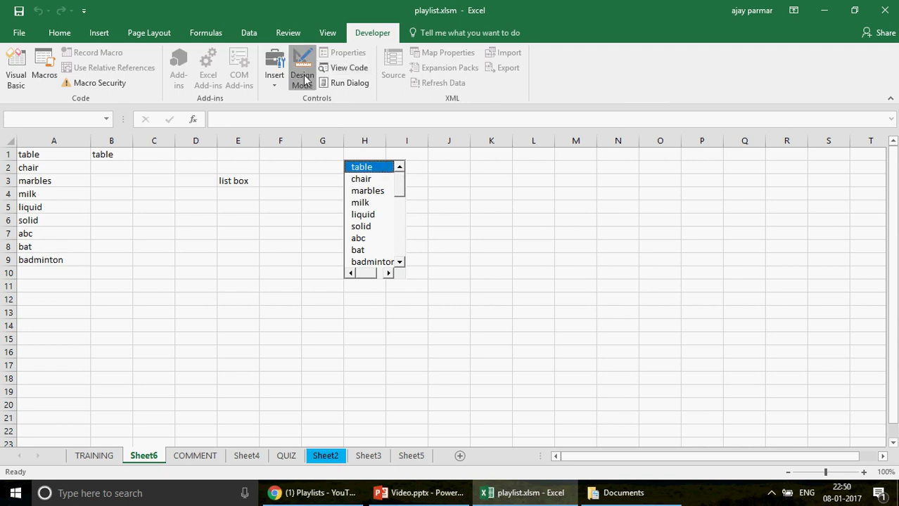
left_click(376, 171)
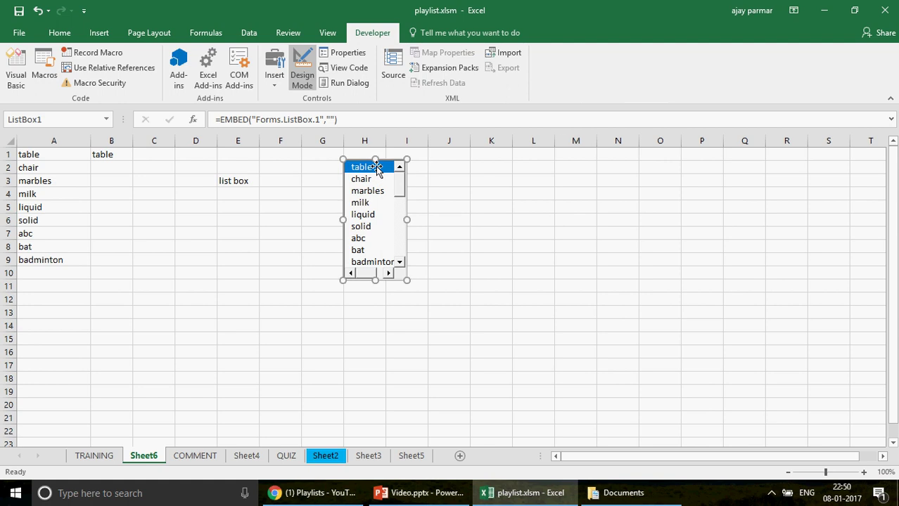
left_click(344, 56)
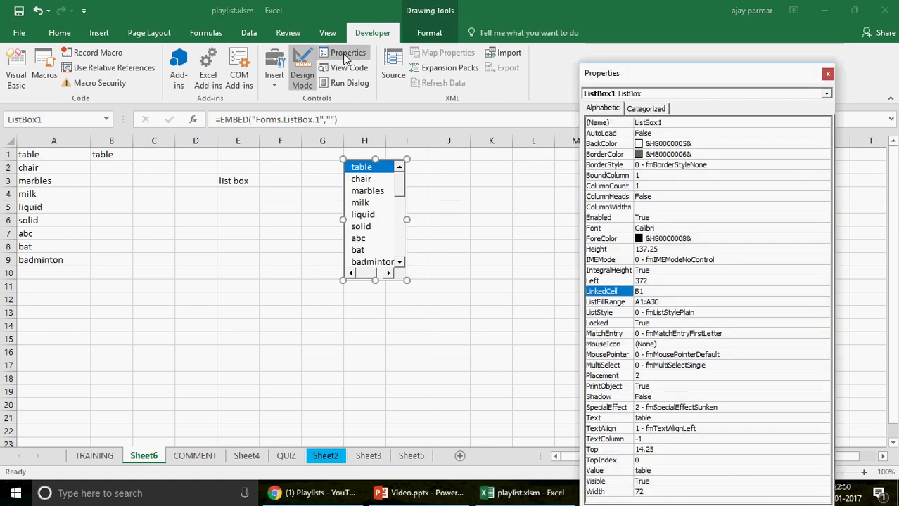
Change the list box's ListFillRange property to A1:A10.
left_click(668, 302)
key("BackSpace")
key("BackSpace")
type("10")
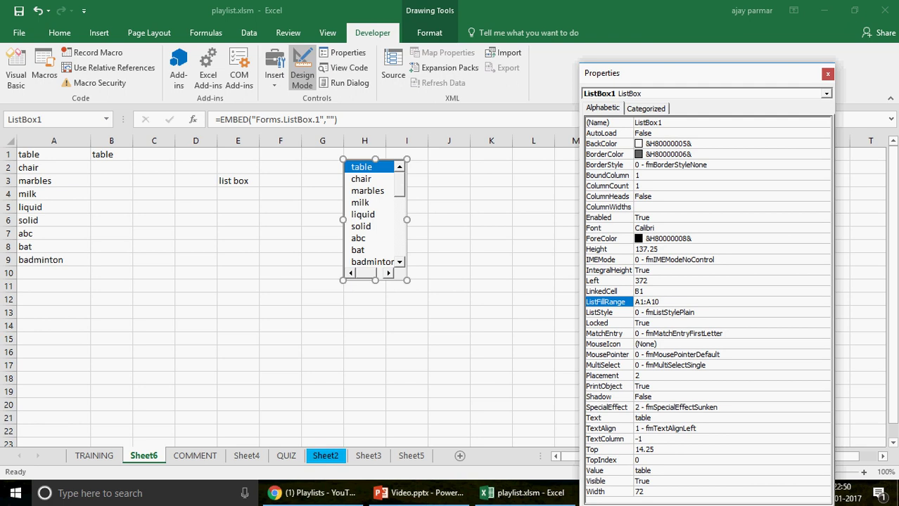
key("Return")
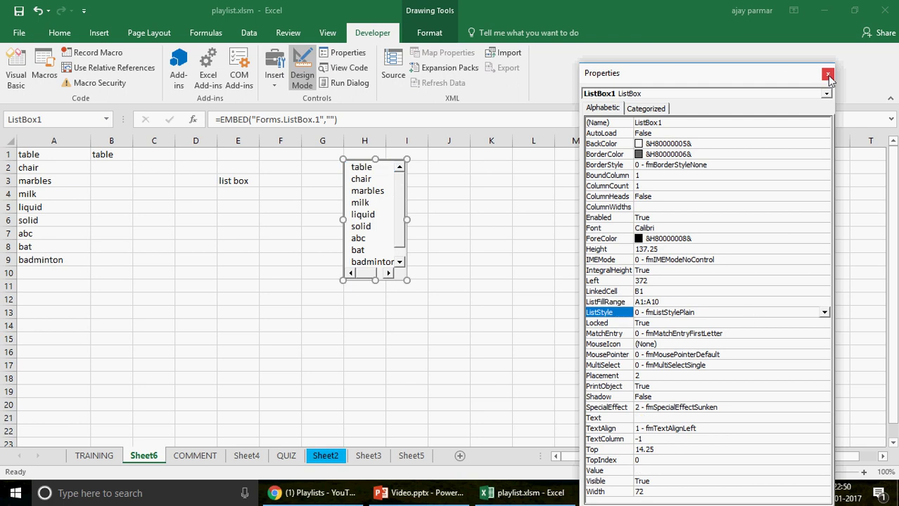
Shorten the list box's ListFillRange property to A1:A6.
left_click(663, 302)
key("BackSpace")
key("BackSpace")
type("6")
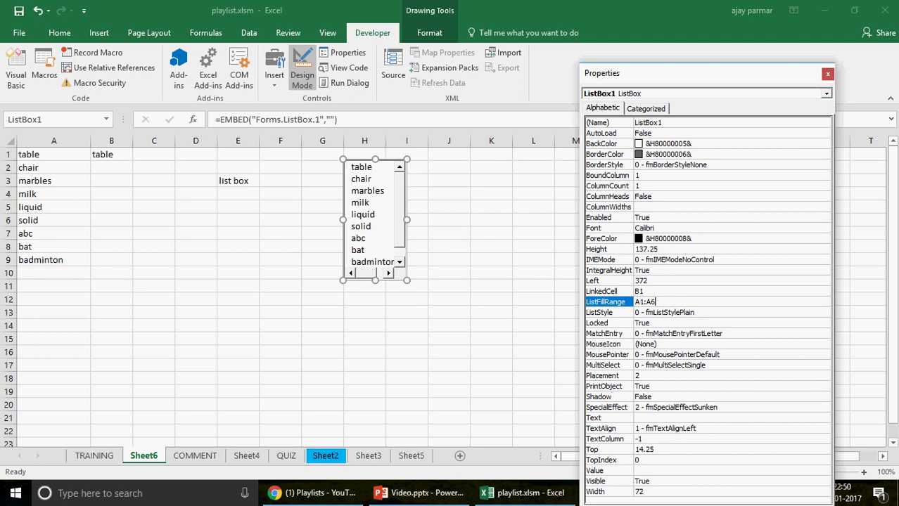
left_click(690, 323)
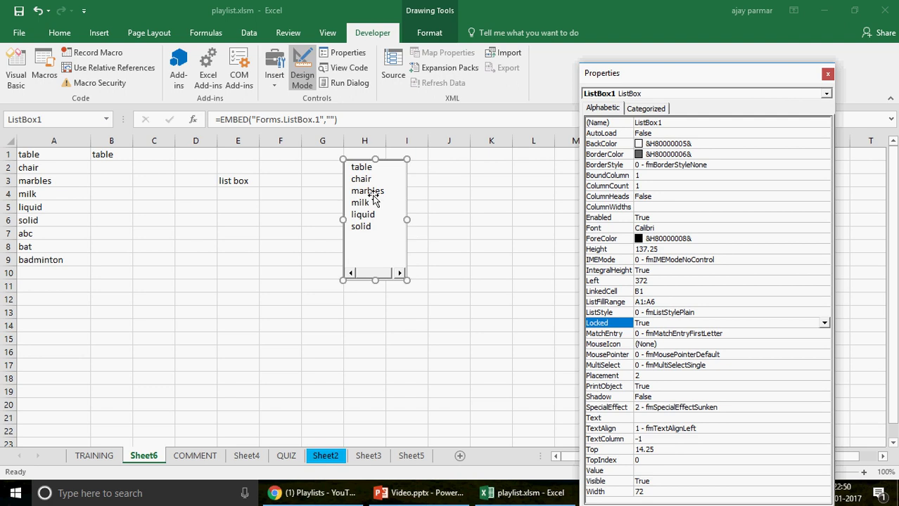
Extend the list box's ListFillRange to A1:A100 and set its ForeColor to the Active Title Bar system colour.
left_click(639, 303)
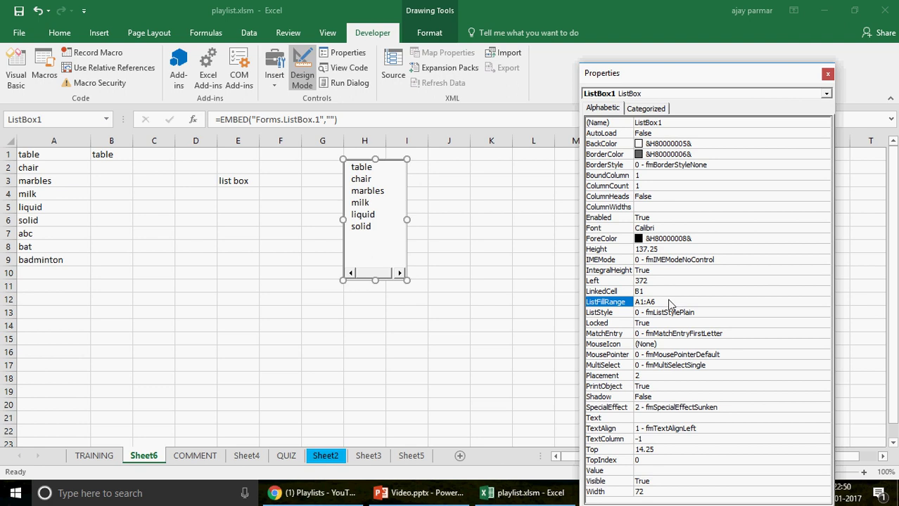
key("BackSpace")
type("100")
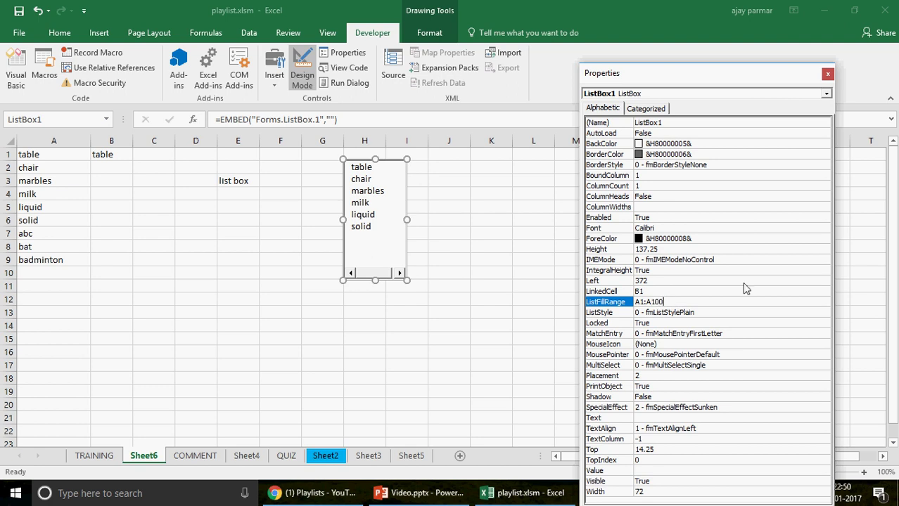
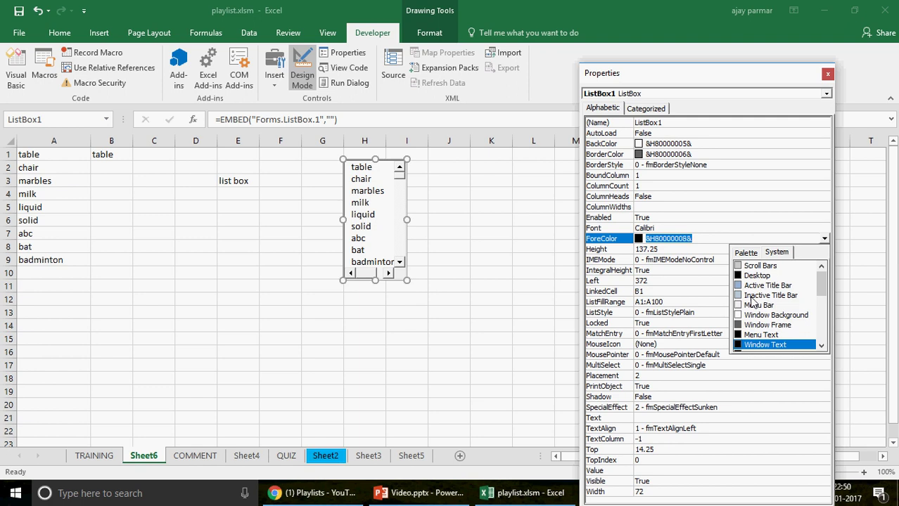
left_click(747, 287)
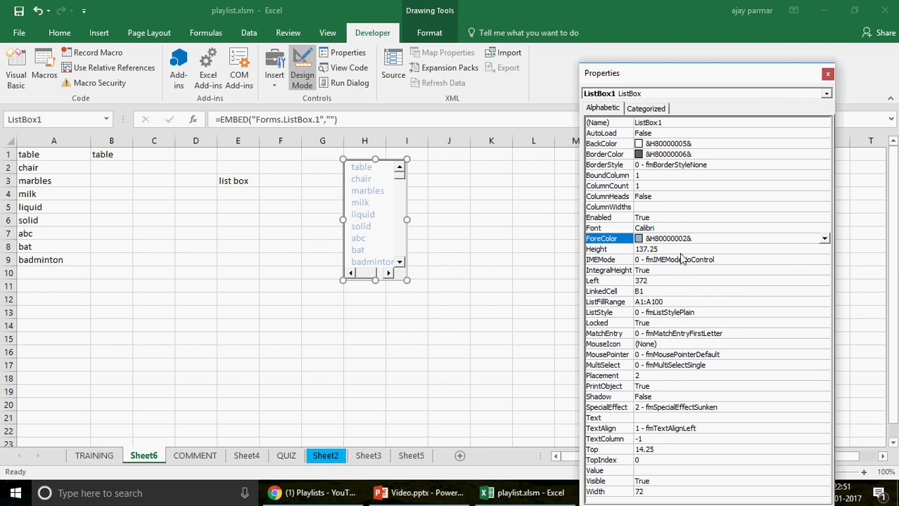
Set the list box's font to Cambria at size 8.
left_click(674, 229)
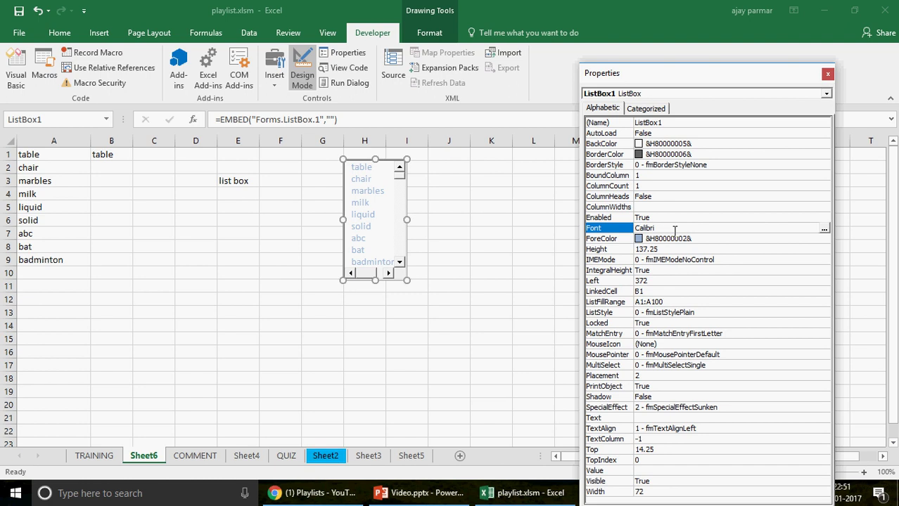
left_click(824, 229)
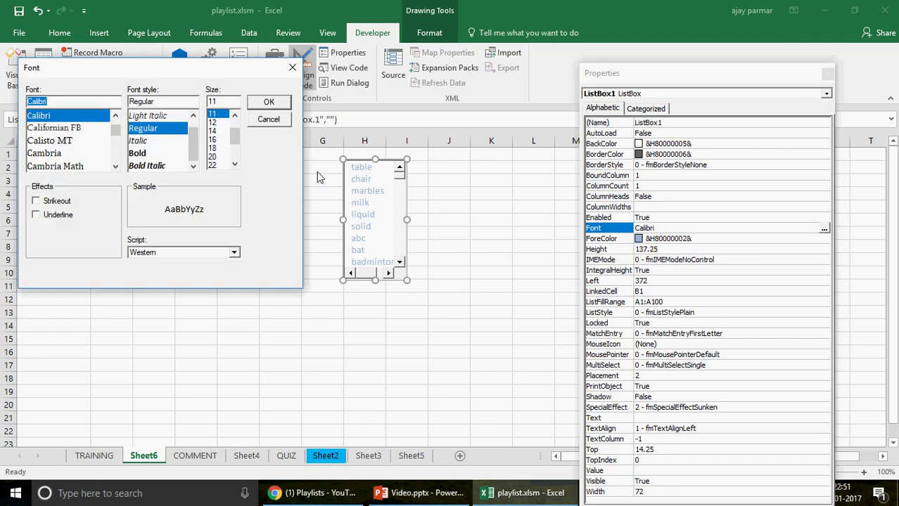
scroll(235, 118, "up", 1)
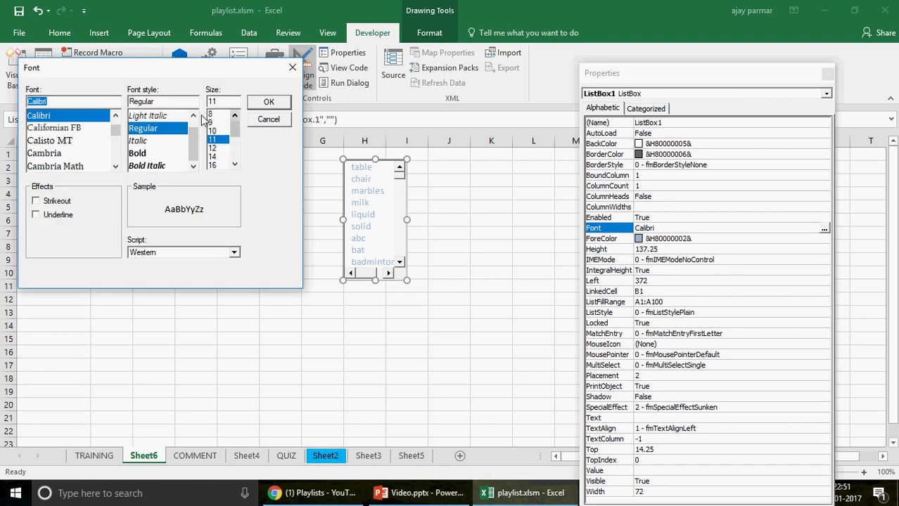
left_click(211, 115)
left_click(53, 142)
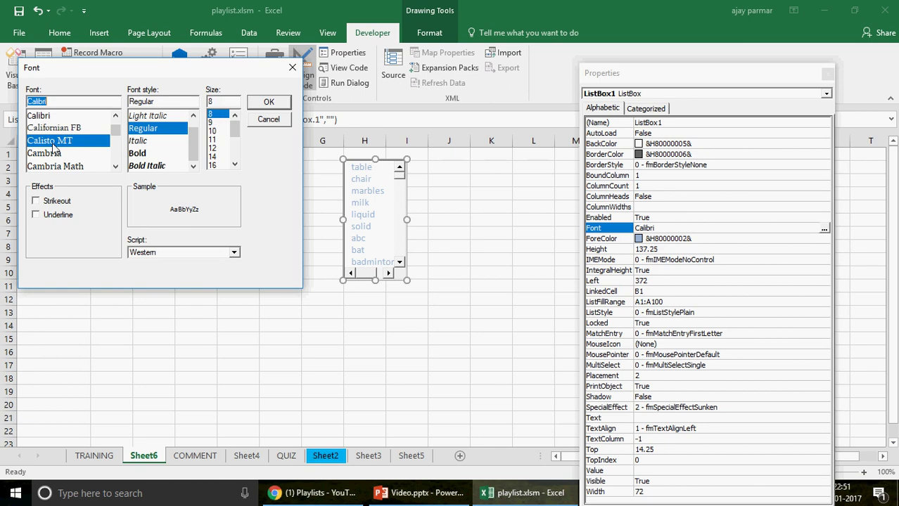
left_click(57, 129)
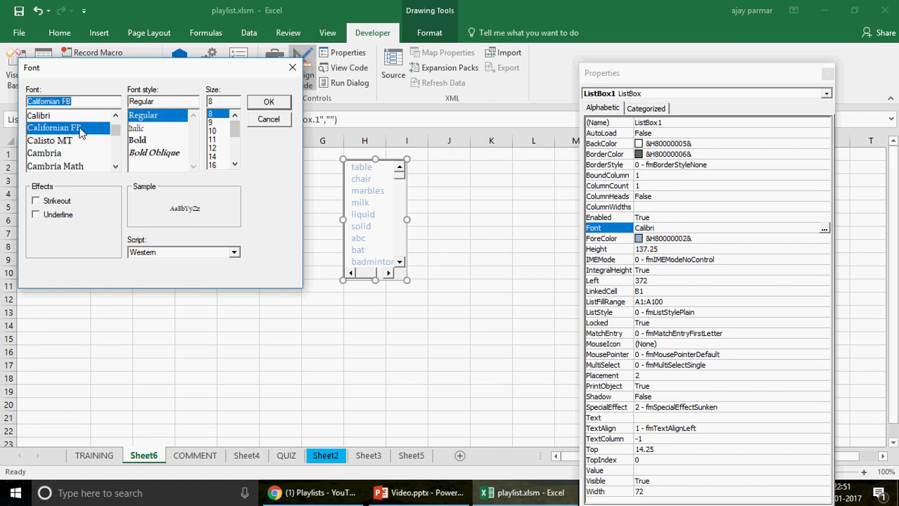
left_click(62, 154)
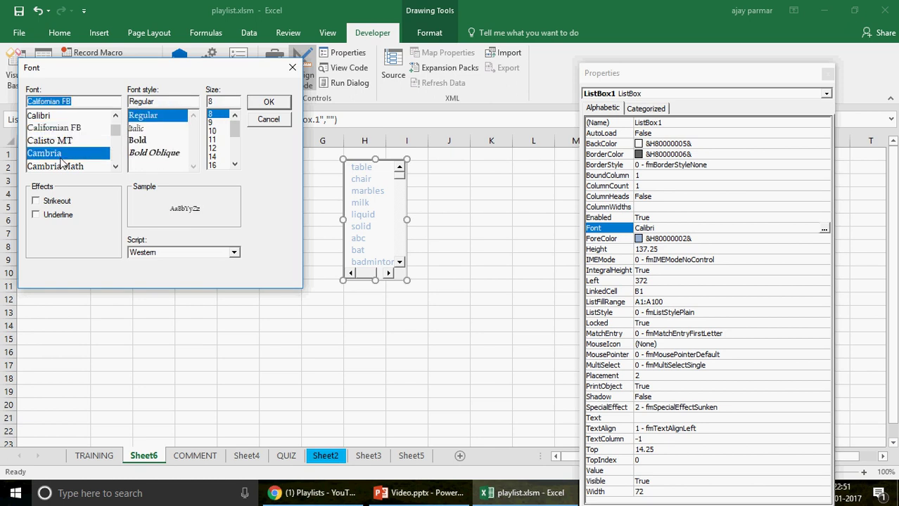
left_click(269, 102)
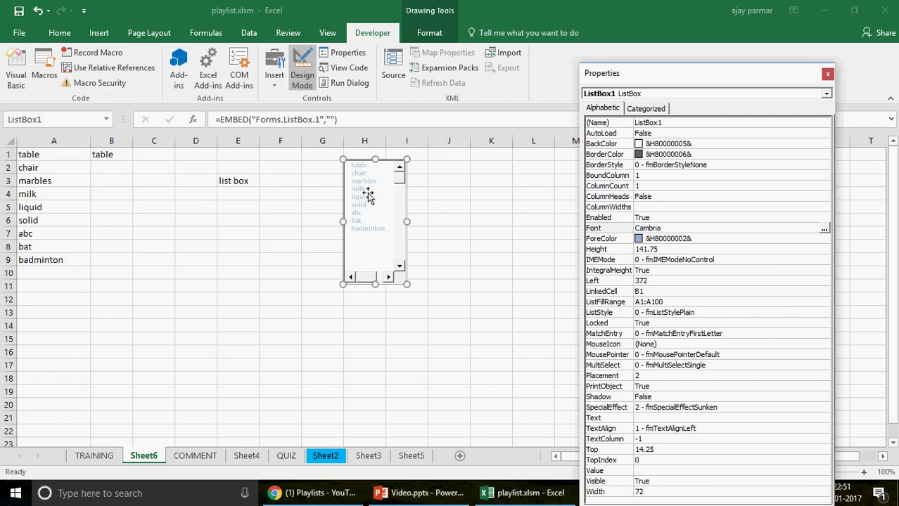
Set the list box's ForeColor to the black Desktop system colour.
left_click(744, 250)
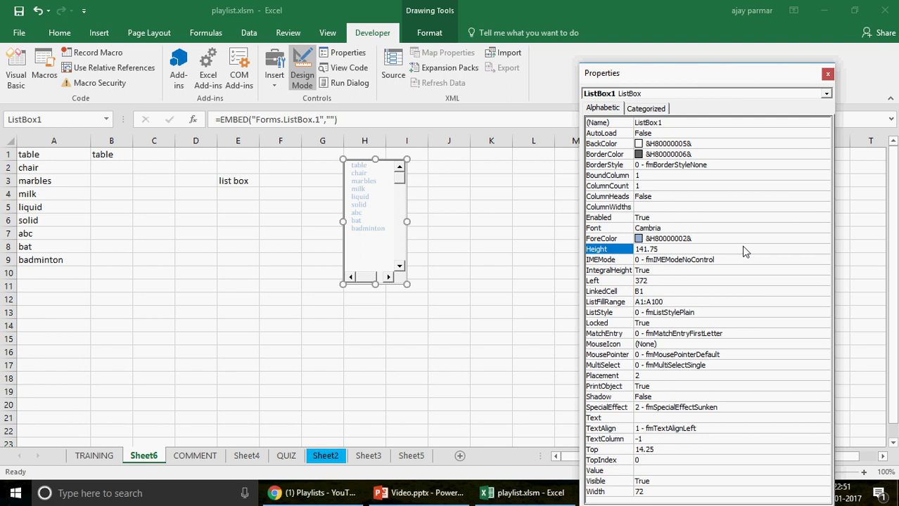
left_click(814, 240)
left_click(824, 240)
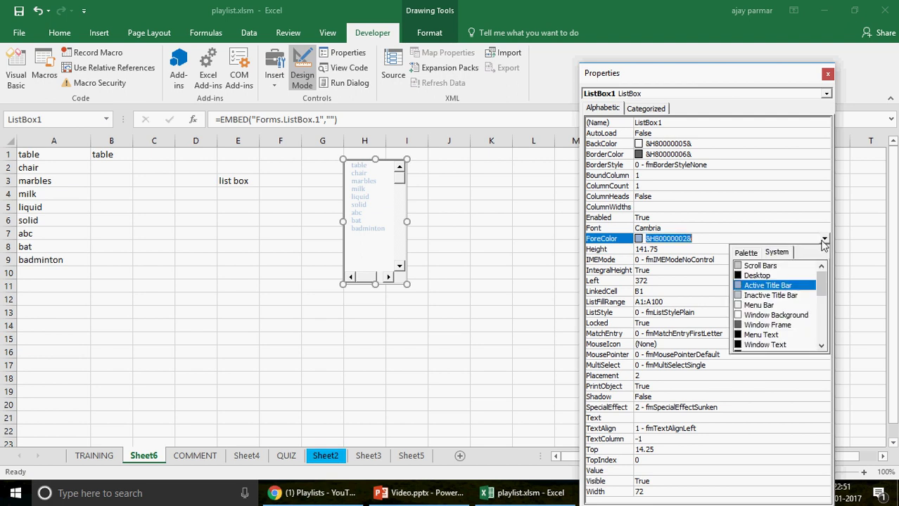
left_click(759, 276)
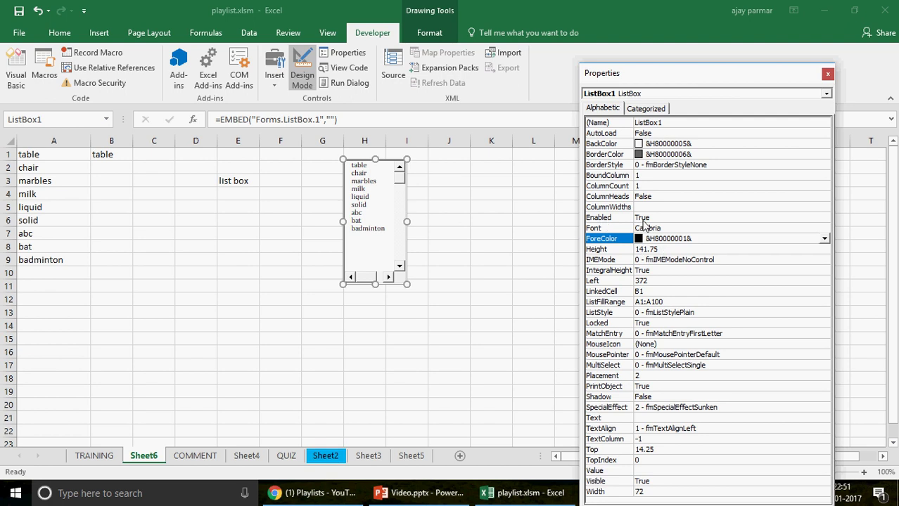
Try the Desktop system colour as the list box's BackColor and settle on Active Title Bar.
left_click(740, 143)
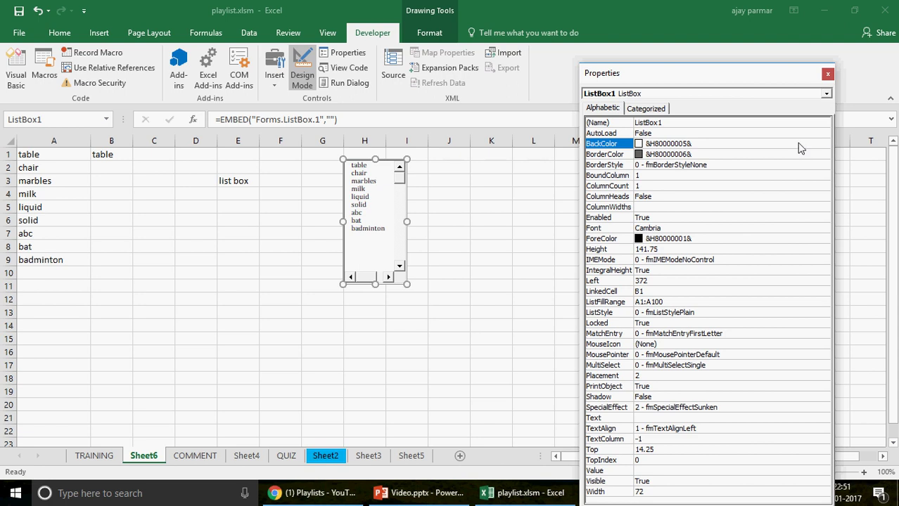
left_click(824, 144)
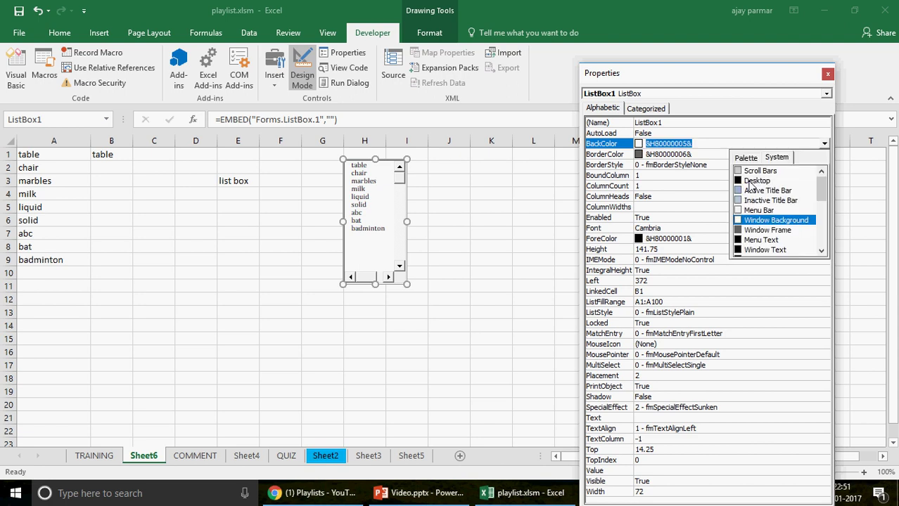
left_click(751, 181)
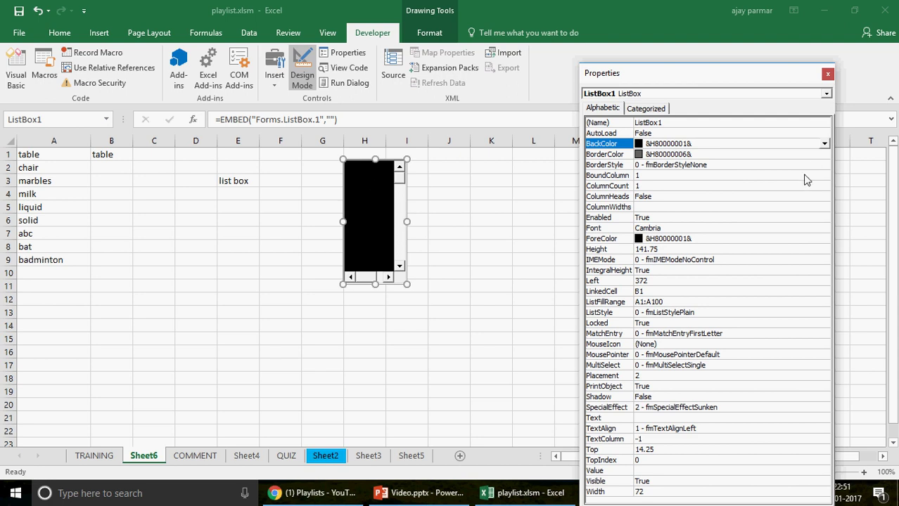
left_click(824, 144)
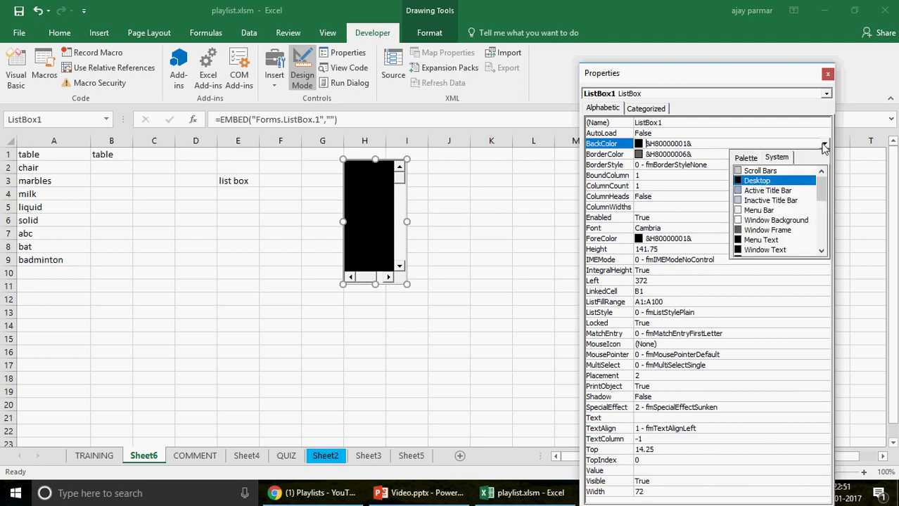
left_click(748, 192)
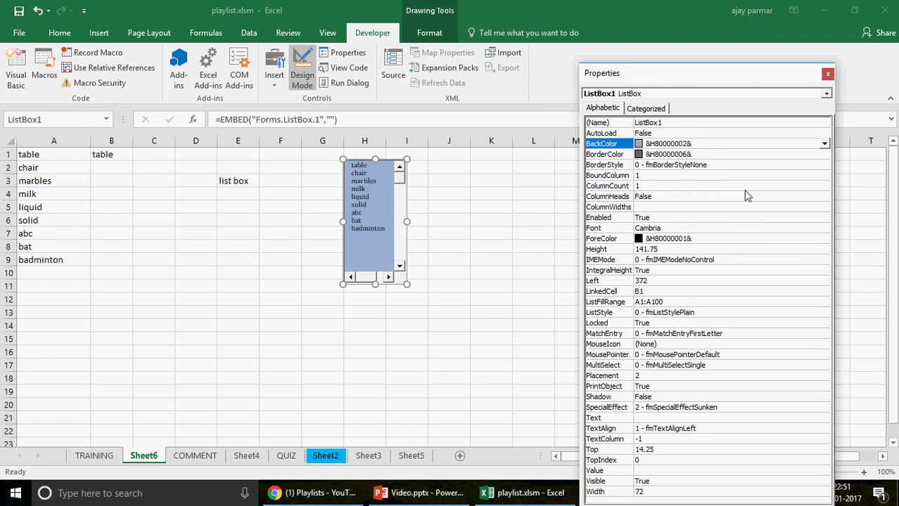
Deselect the list box, turn off design mode and close its properties.
left_click(516, 217)
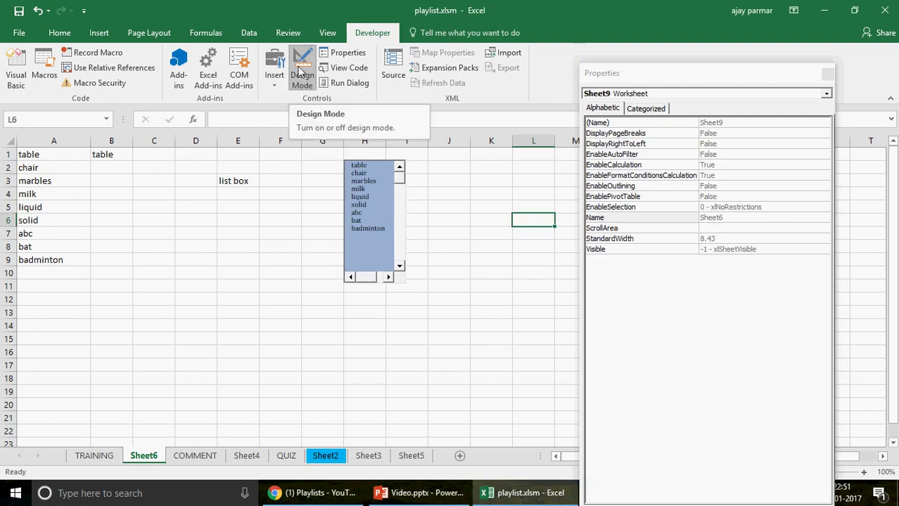
left_click(300, 73)
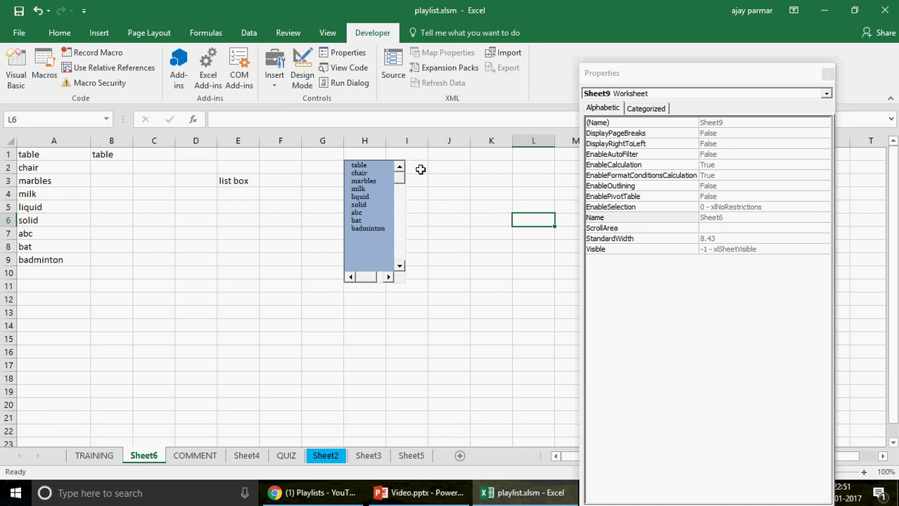
left_click(827, 74)
Scroll through the list box entries and test the cell link by choosing marbles, liquid and bat.
double_click(398, 267)
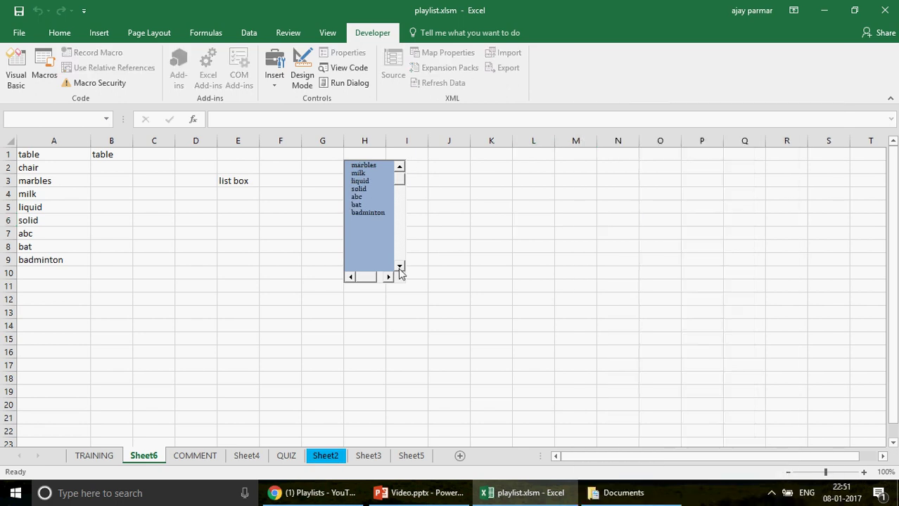
left_click(399, 268)
double_click(399, 268)
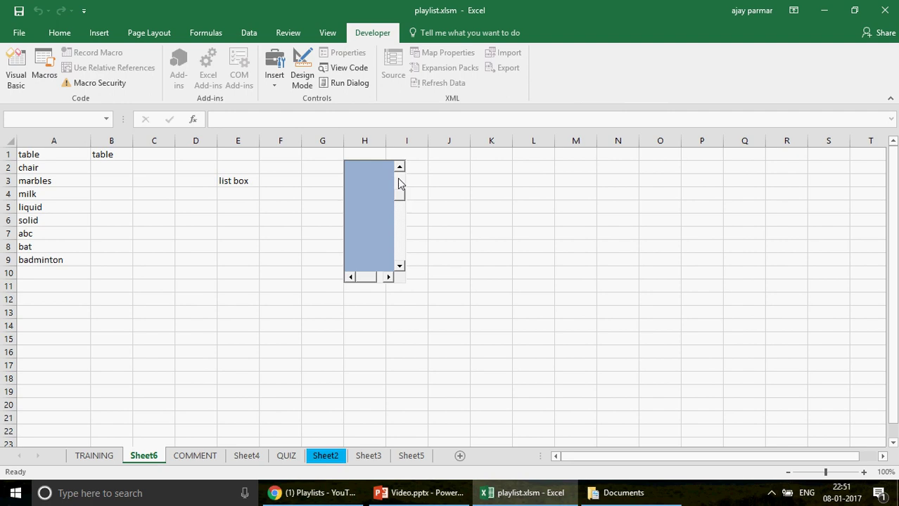
left_click_drag(398, 183, 403, 169)
left_click(364, 180)
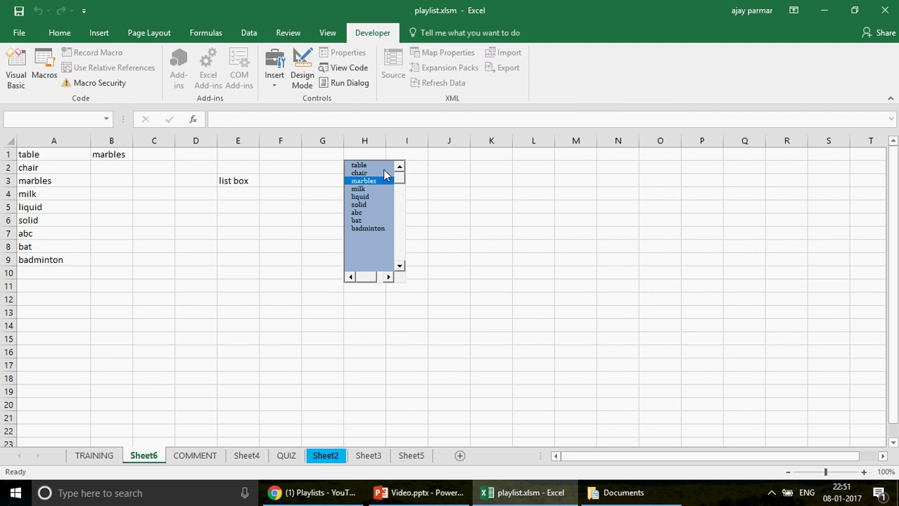
left_click(362, 197)
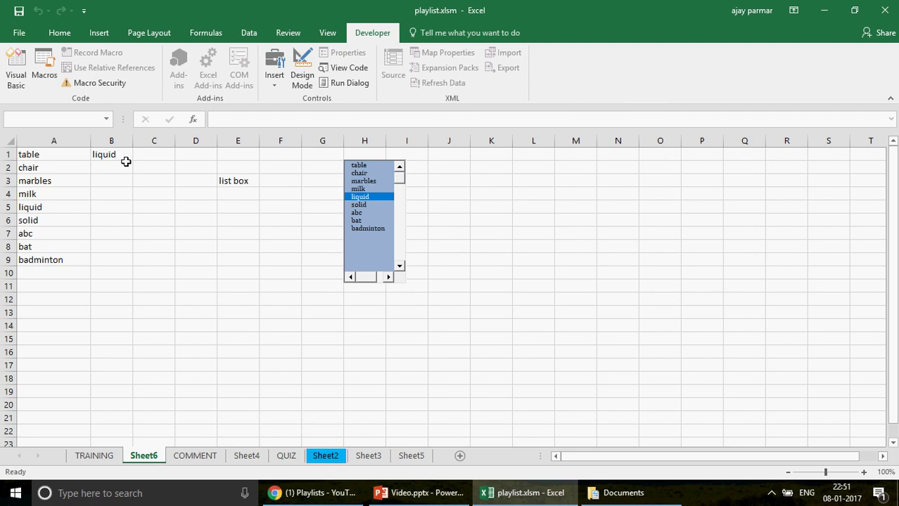
left_click(356, 221)
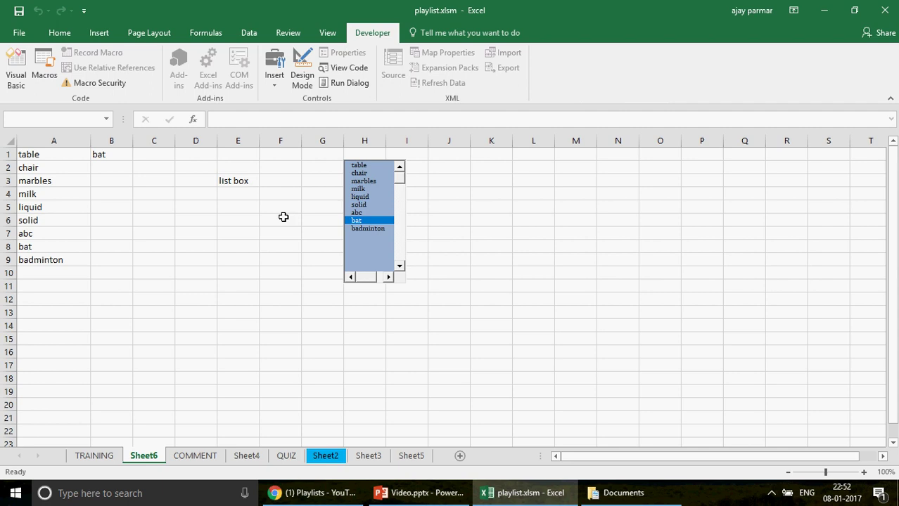
Review linked cell B1 and the source cells in column A, and choose table in the list box.
left_click(116, 156)
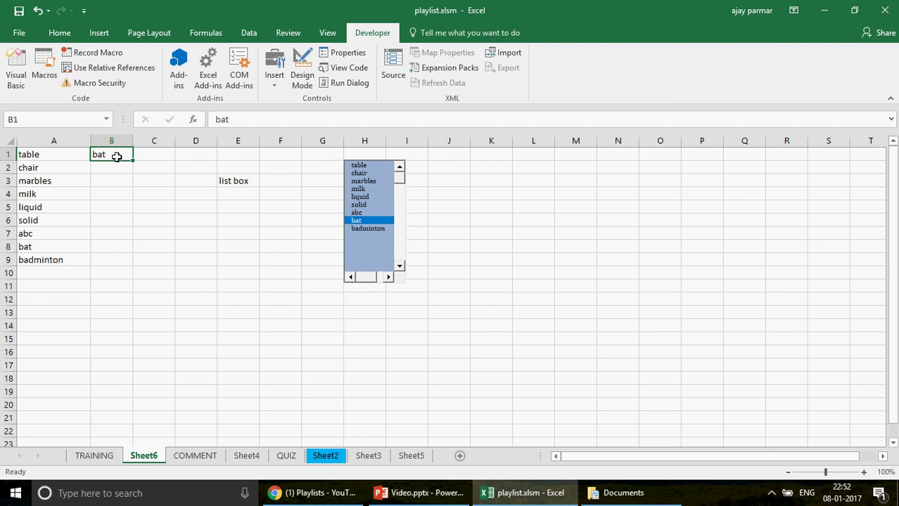
left_click(65, 160)
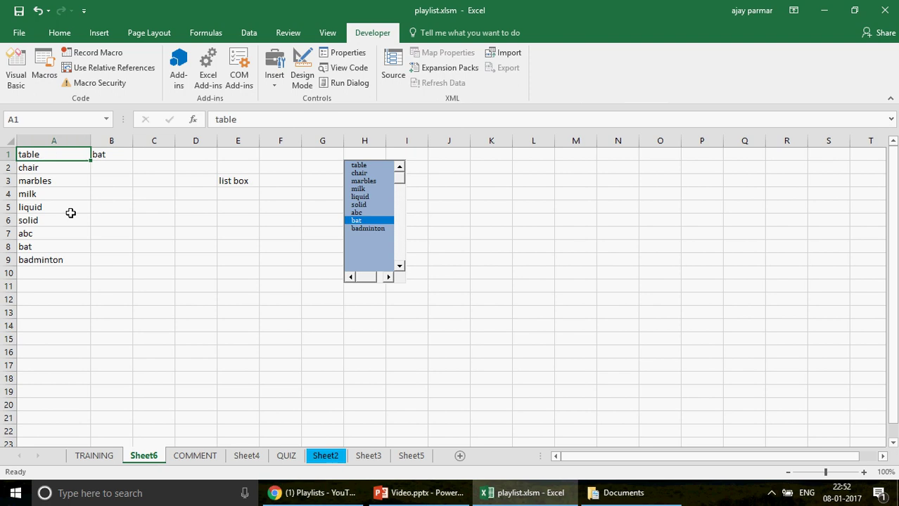
left_click(73, 269, "shift")
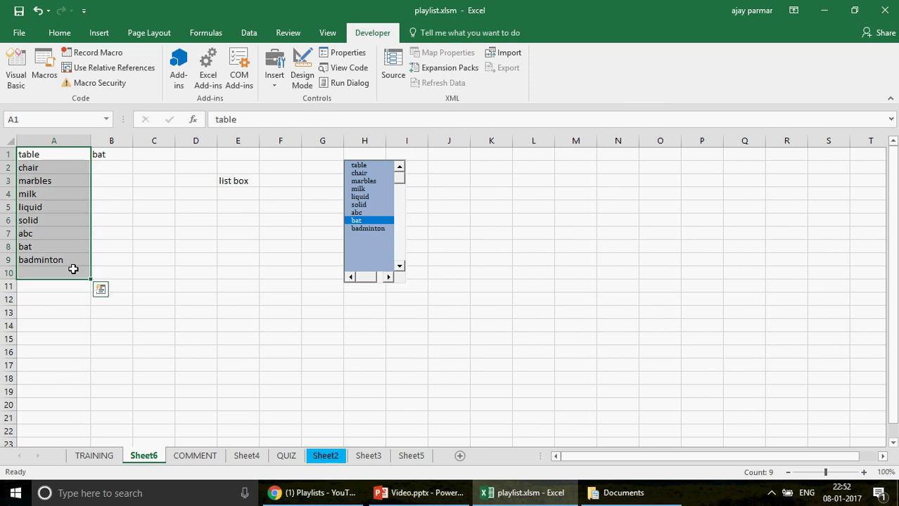
left_click(104, 157)
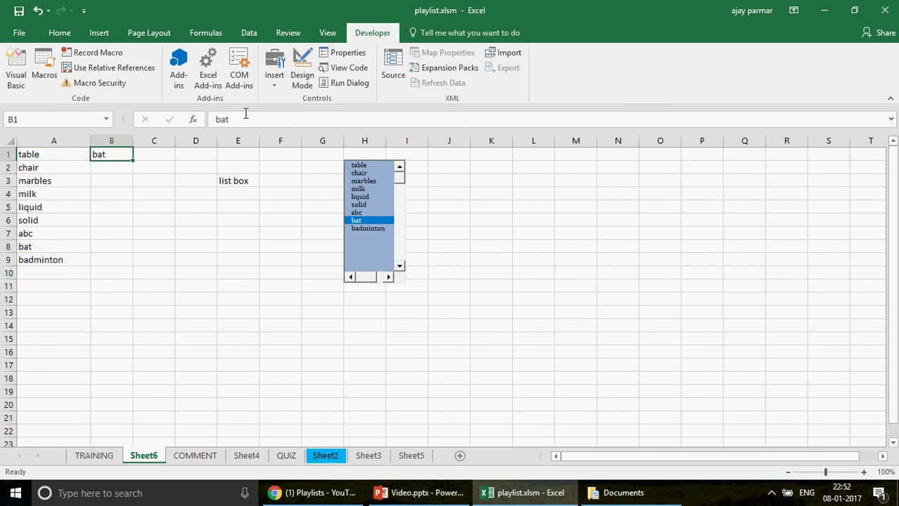
left_click(366, 166)
Turn design mode back on and inspect the list box's LinkedCell property, closing the properties when done.
left_click(304, 70)
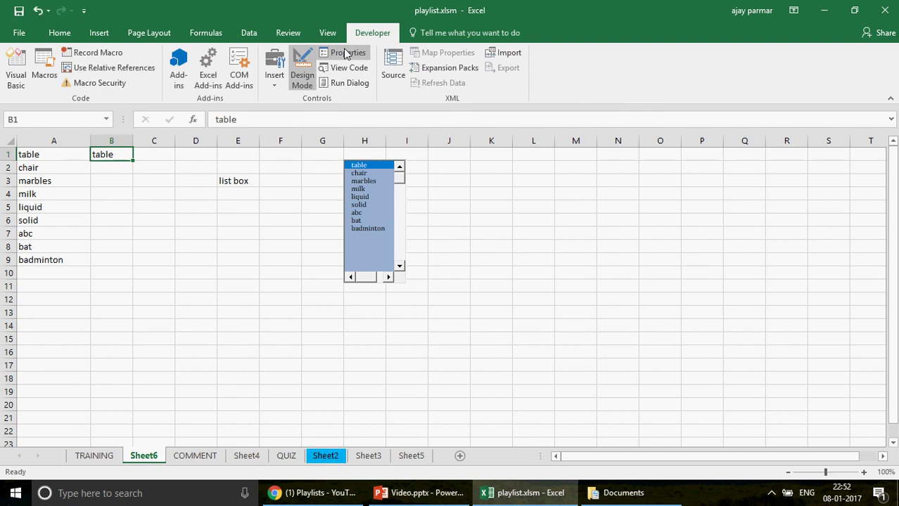
left_click(346, 53)
left_click(605, 108)
left_click(402, 263)
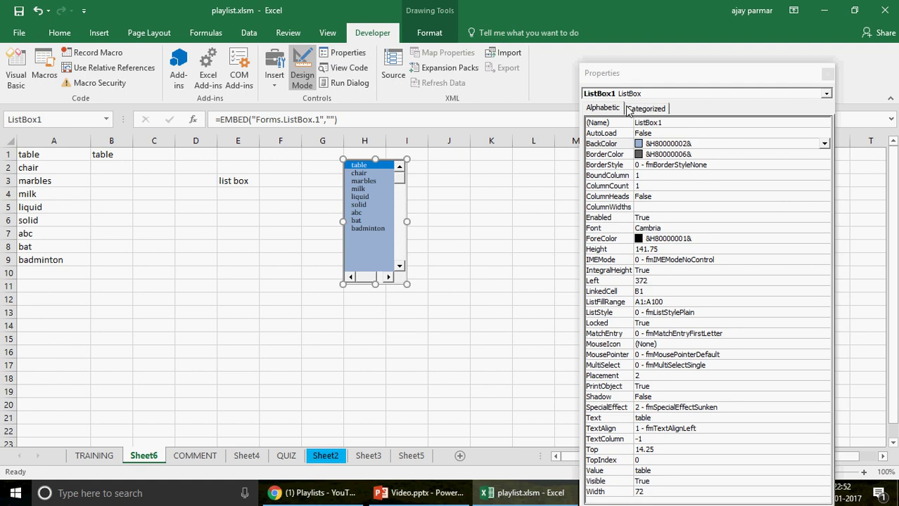
left_click(603, 109)
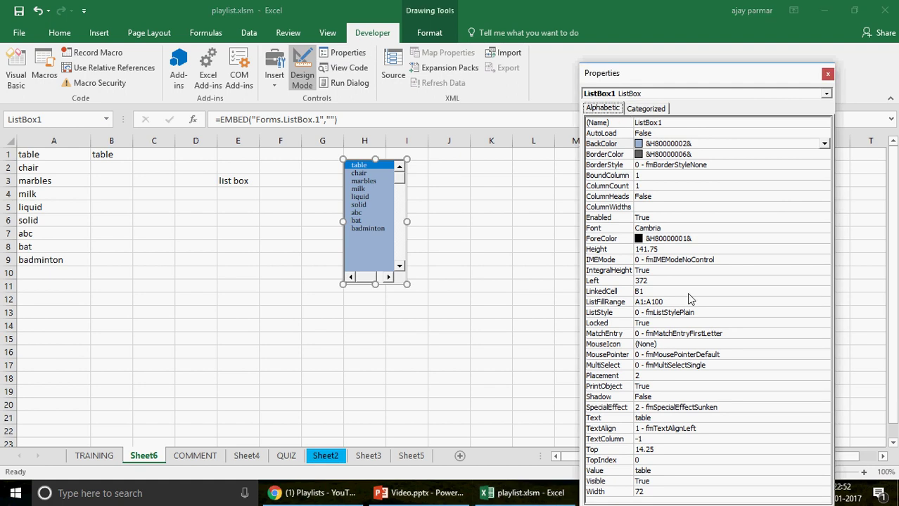
left_click(648, 290)
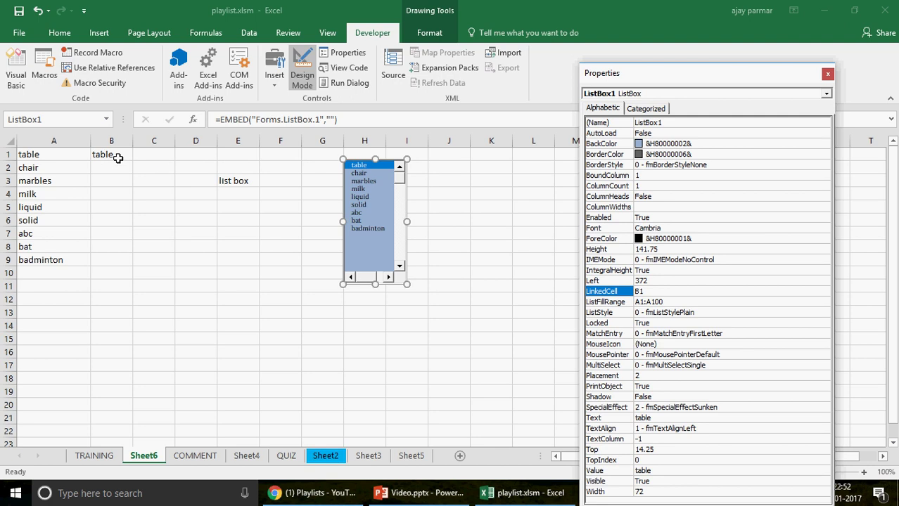
left_click(827, 76)
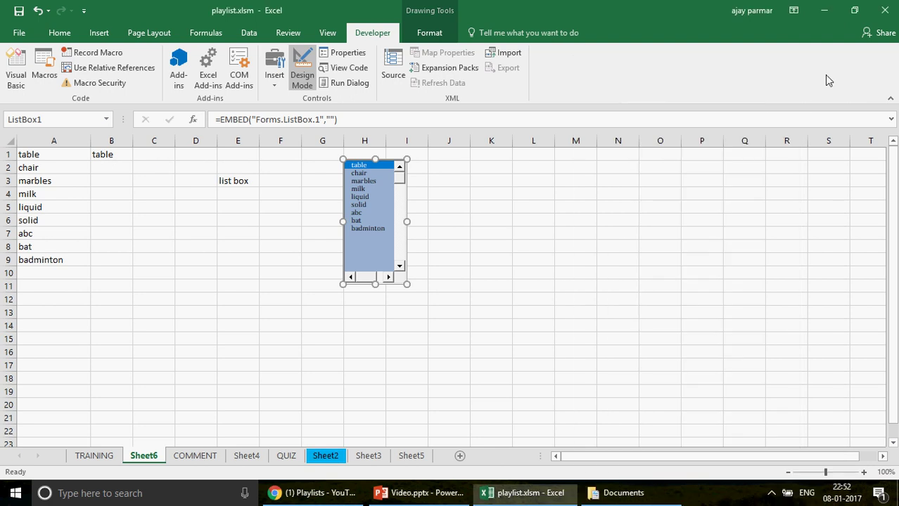
Resize the list box to about two columns wide and seven rows high, and move it just below cell B1.
left_click(549, 263)
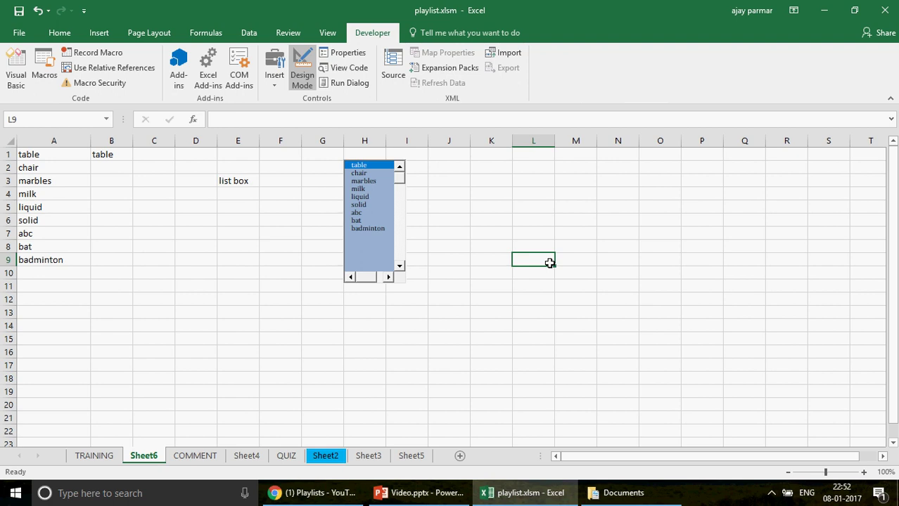
left_click(387, 203)
left_click_drag(404, 221, 444, 223)
left_click_drag(393, 284, 394, 243)
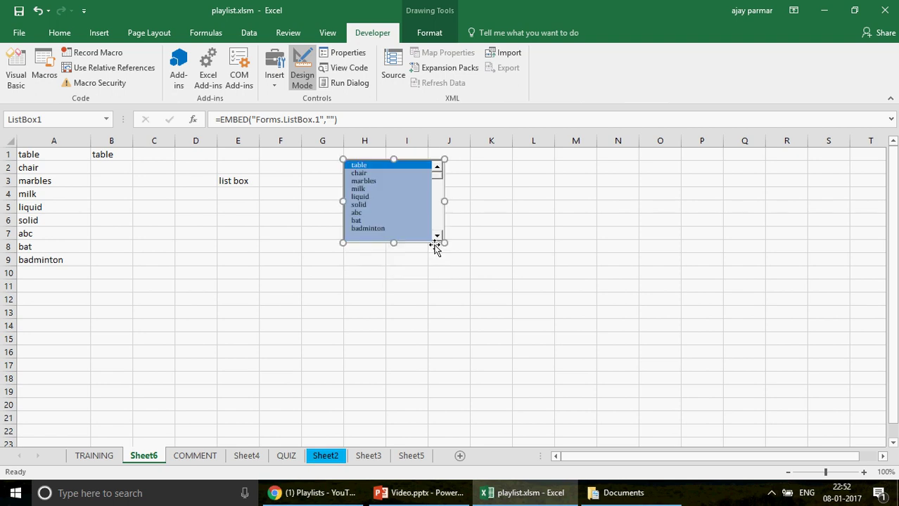
left_click_drag(442, 200, 433, 199)
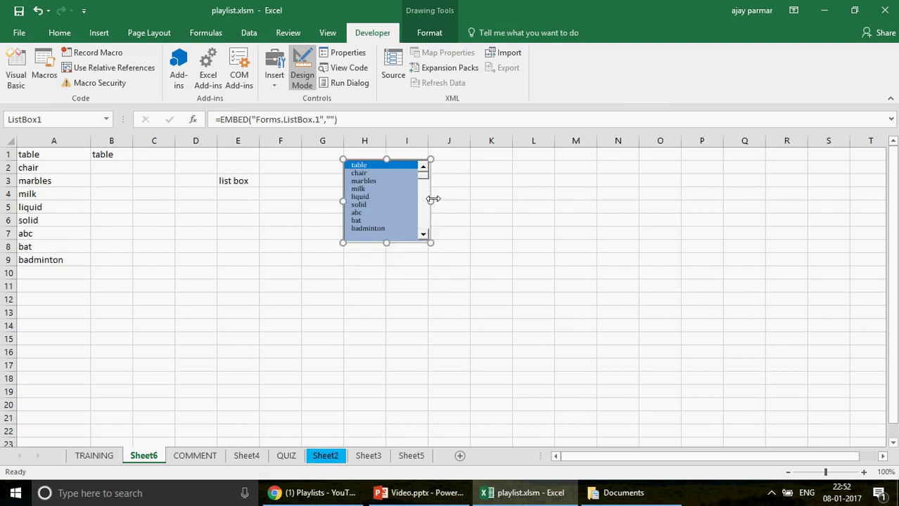
left_click(434, 202)
left_click_drag(396, 171, 152, 175)
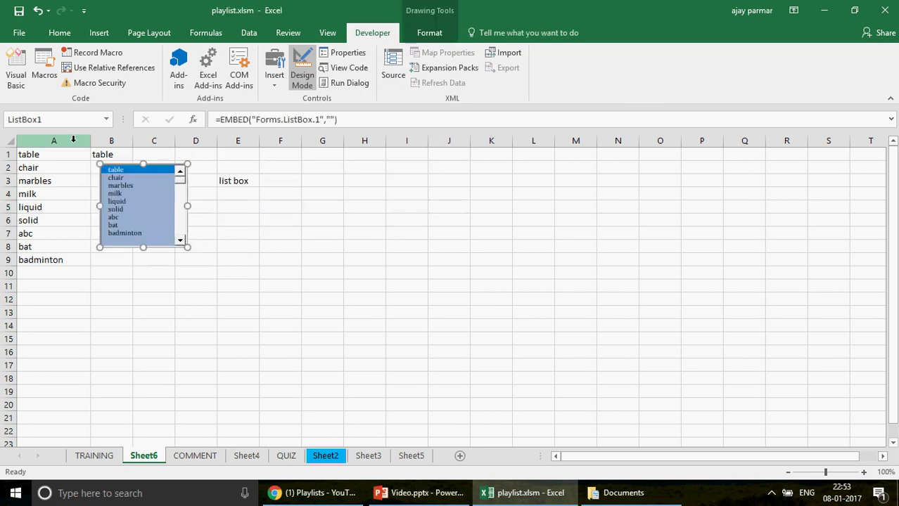
Hide source column A and move the list box back beneath cell B1.
left_click(54, 141)
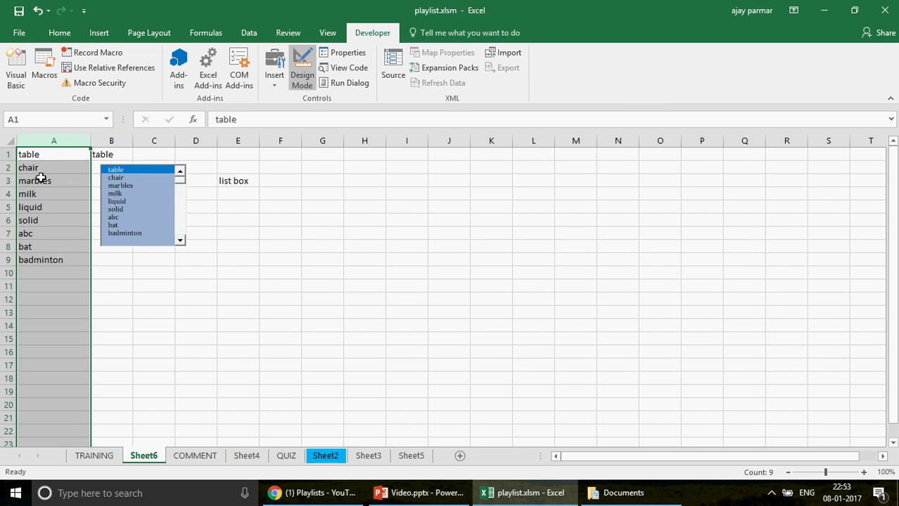
right_click(41, 178)
left_click(86, 349)
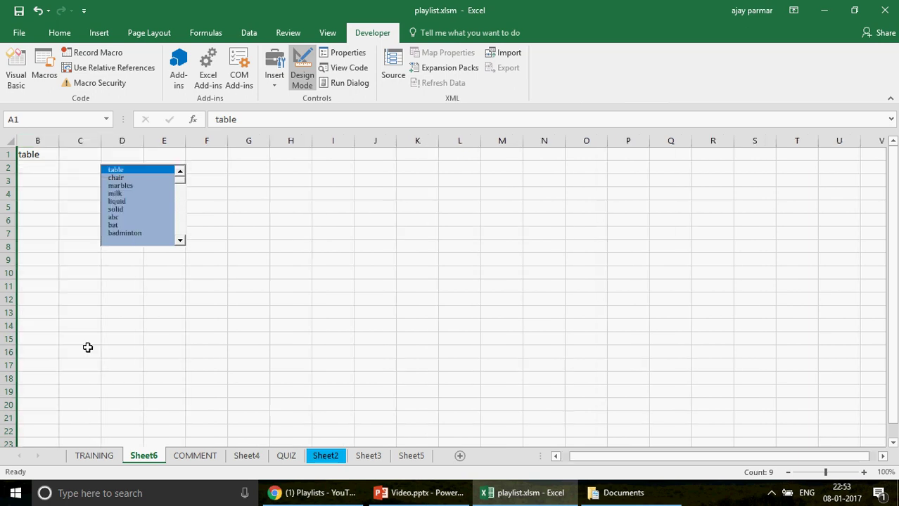
left_click_drag(89, 165, 16, 162)
Hide row 1 containing the linked cell and move the list box into the sheet's upper corner at B2.
left_click(6, 154)
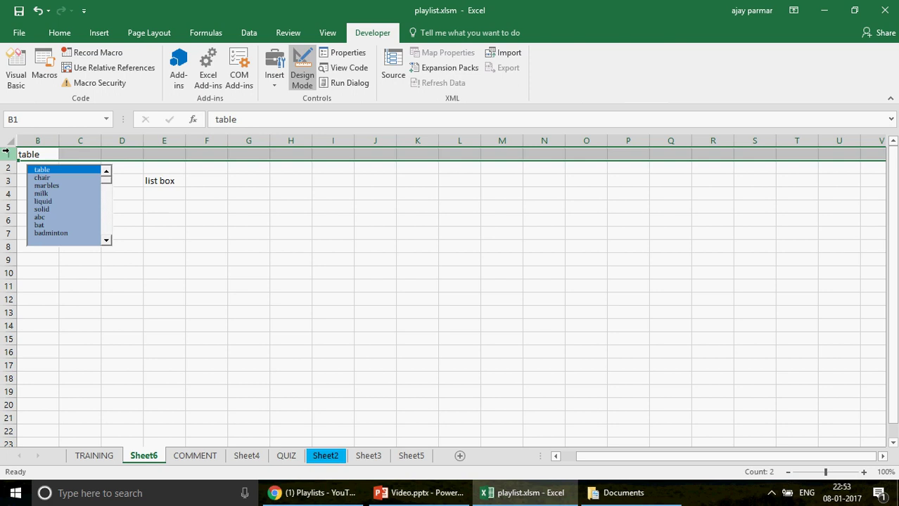
right_click(7, 154)
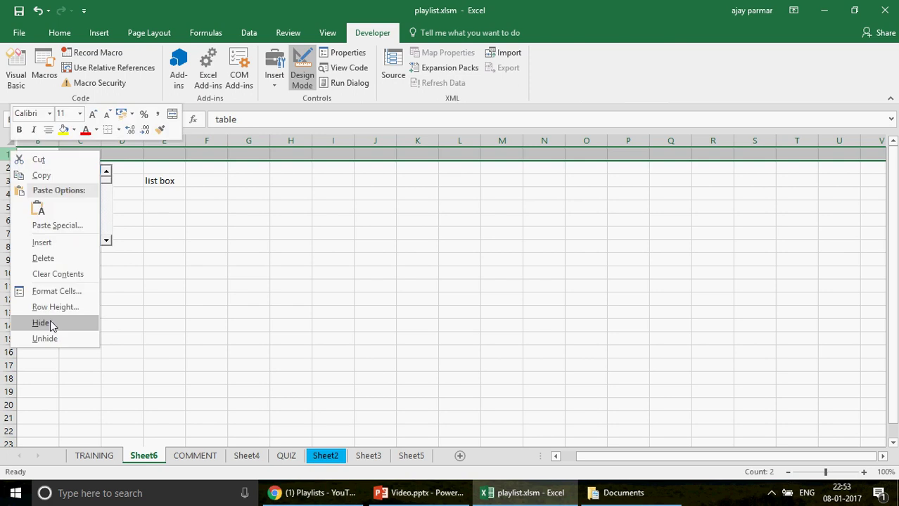
left_click(42, 324)
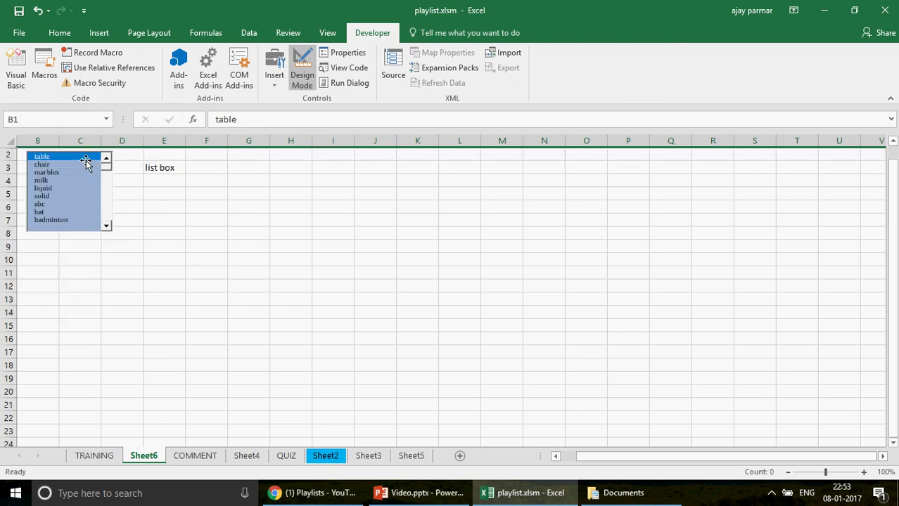
left_click_drag(85, 161, 75, 158)
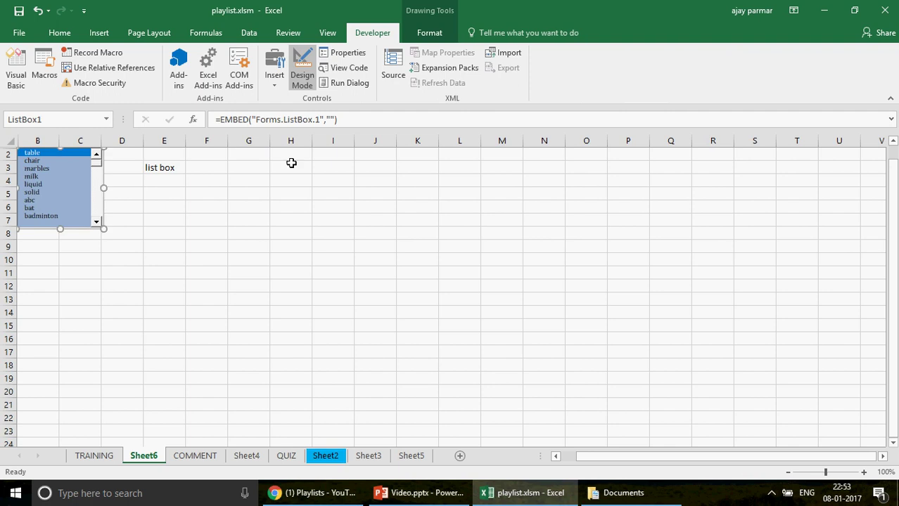
Turn off the sheet's gridlines and clear the list box label from cell E3.
left_click(325, 33)
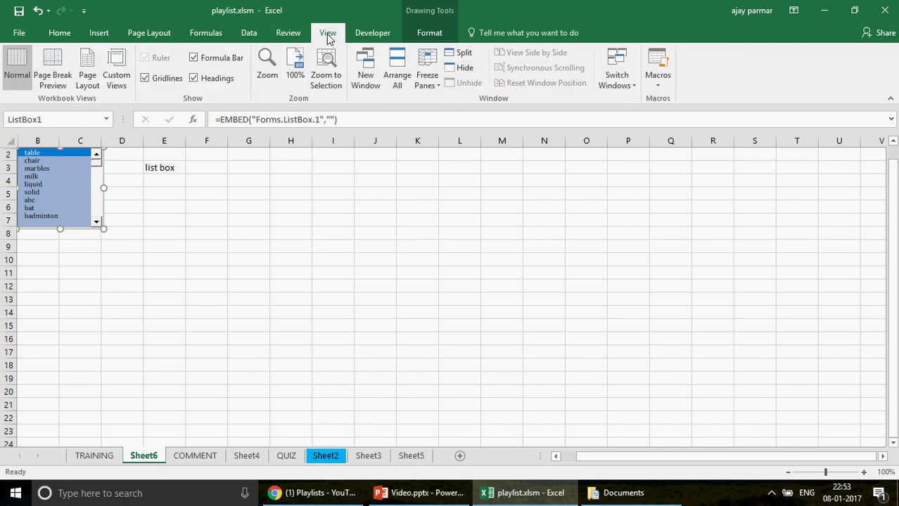
left_click(144, 78)
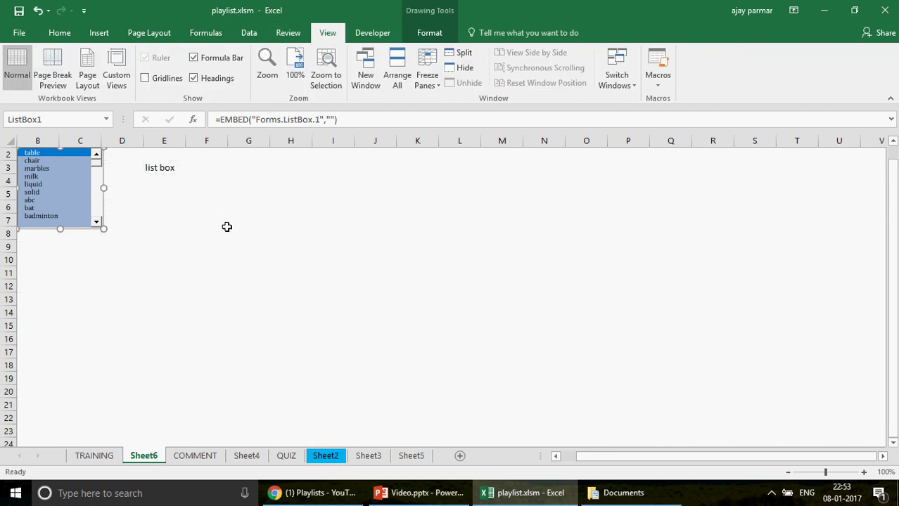
key("Escape")
left_click(159, 169)
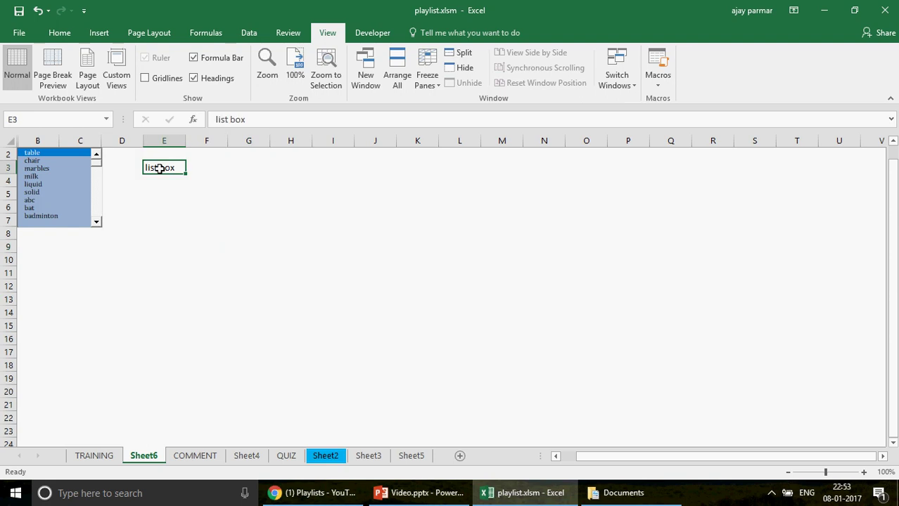
key("Delete")
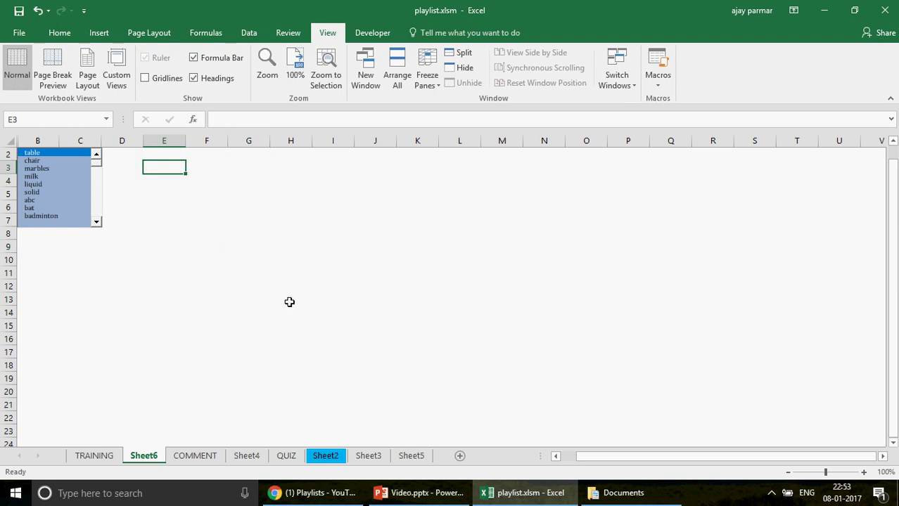
Leave design mode and test the list box by selecting solid, bat, marbles and solid again.
left_click(863, 473)
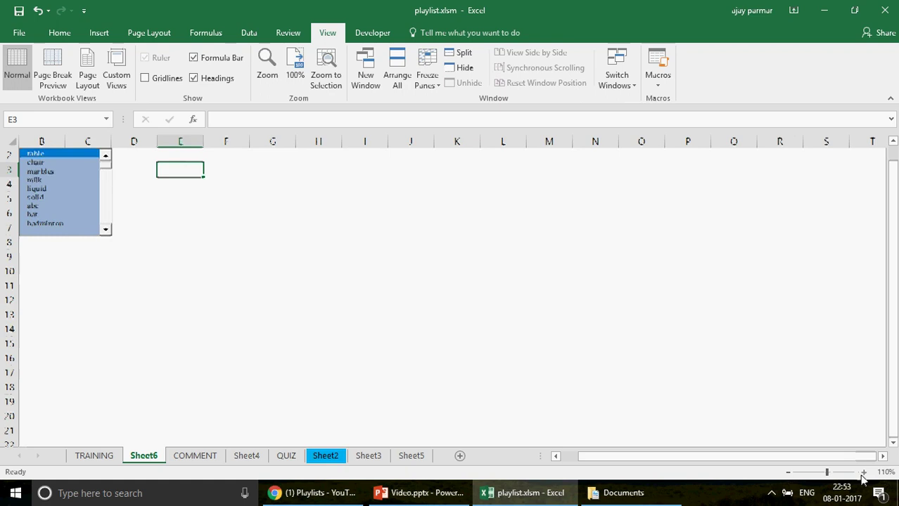
left_click(862, 473)
left_click(862, 472)
left_click(863, 473)
left_click(862, 473)
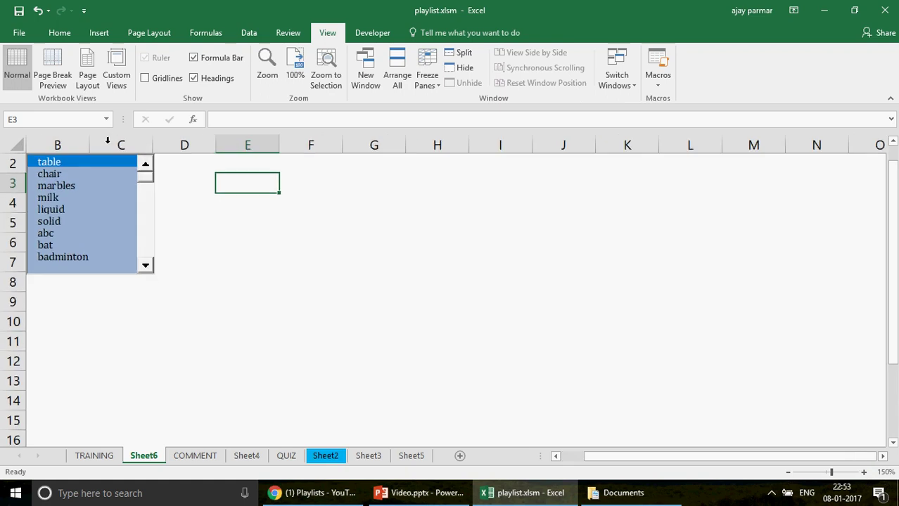
left_click(90, 207)
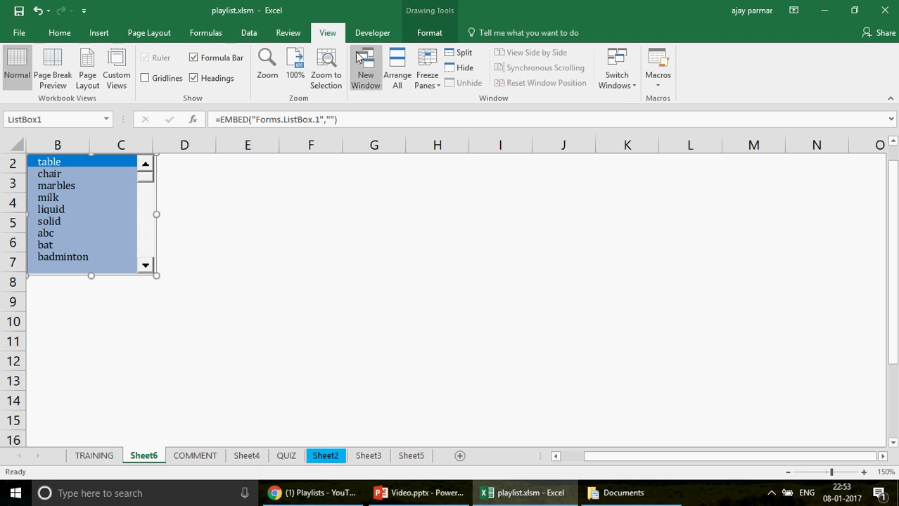
left_click(375, 35)
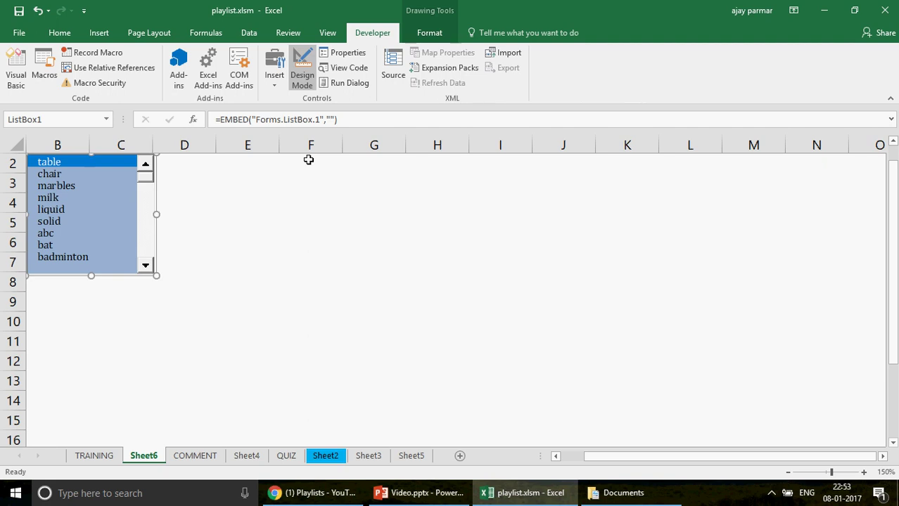
left_click(307, 81)
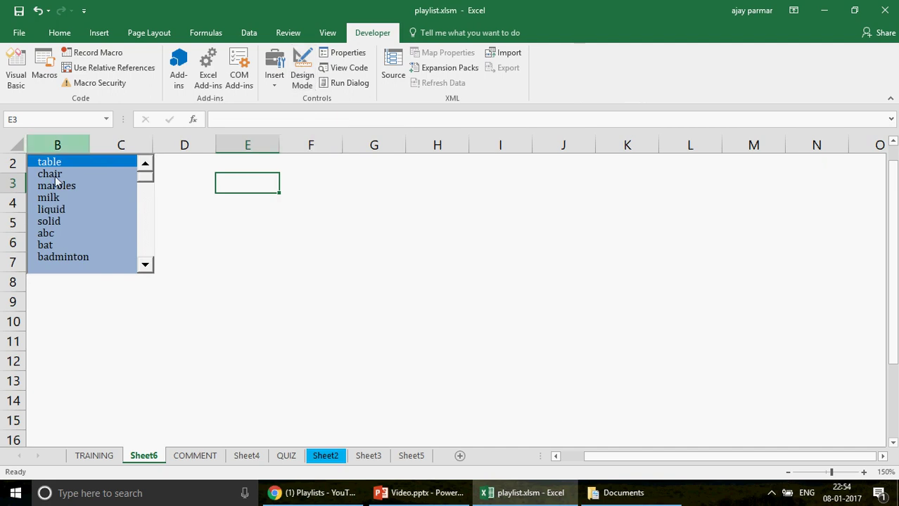
left_click(67, 220)
left_click(70, 246)
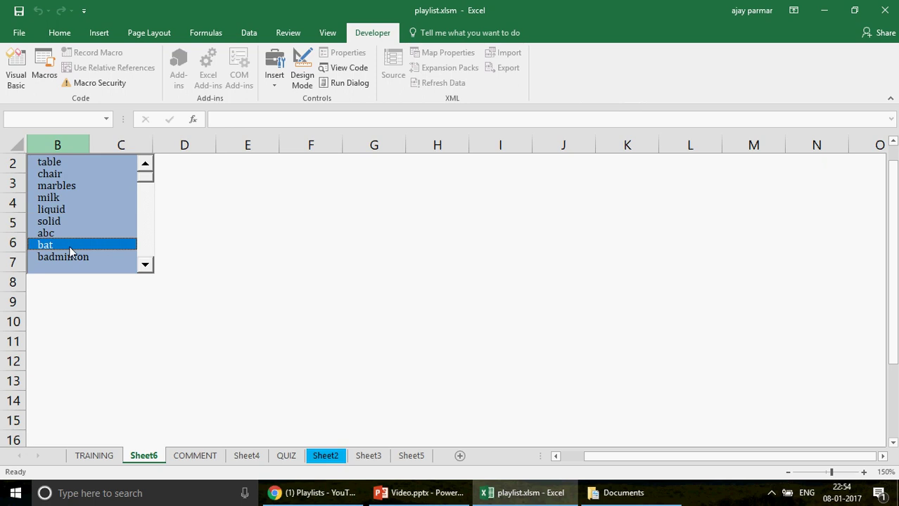
left_click(66, 186)
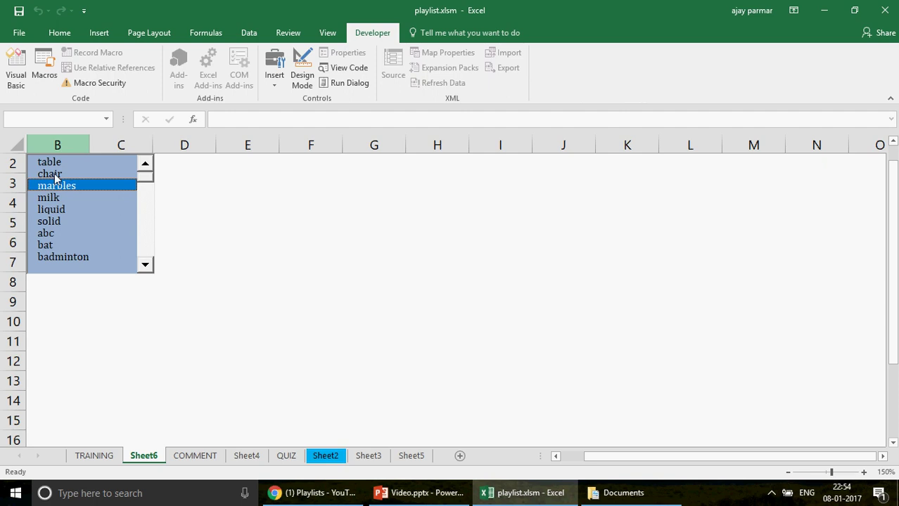
left_click(54, 222)
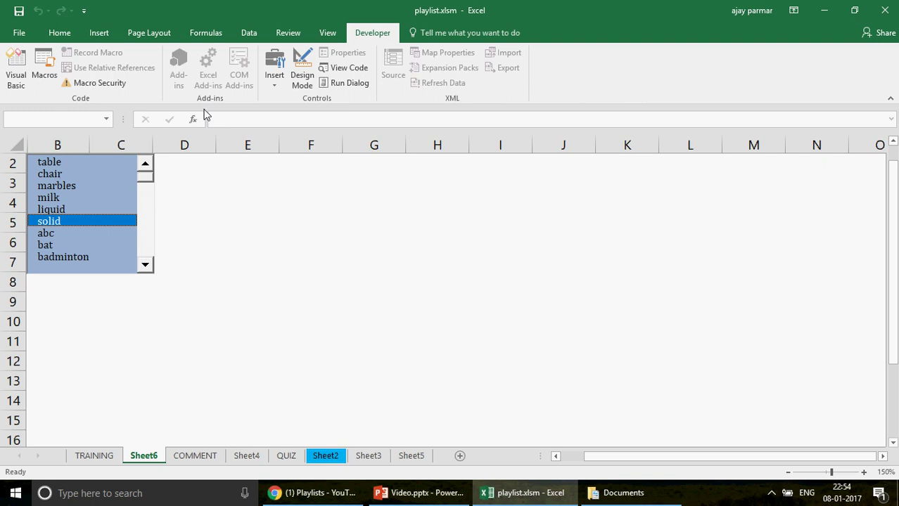
Set the list box's ListStyle property to 1 - fmListStyleOption in design mode and close its properties.
left_click(306, 76)
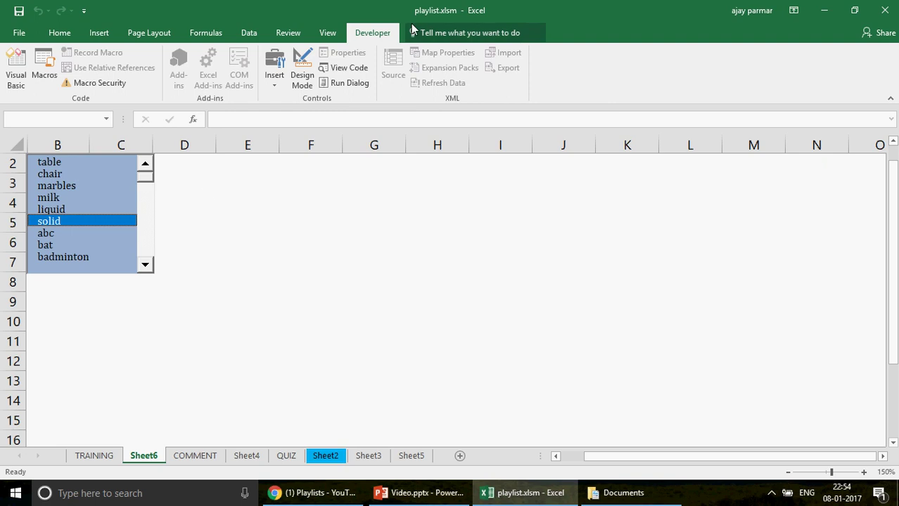
left_click(302, 73)
left_click(76, 194)
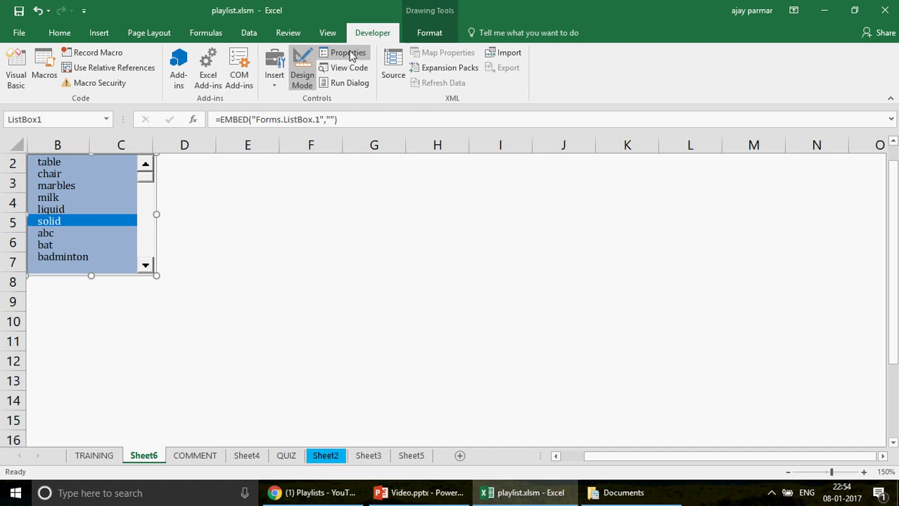
left_click(348, 54)
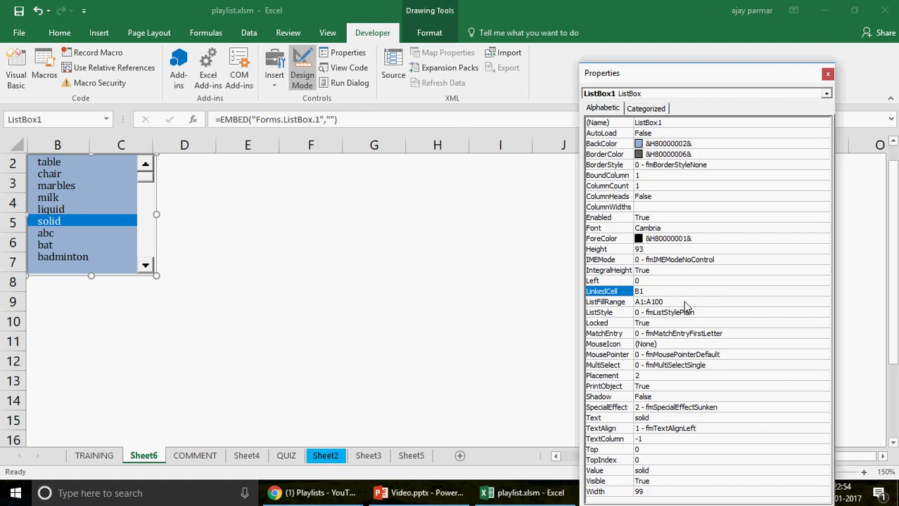
left_click(681, 301)
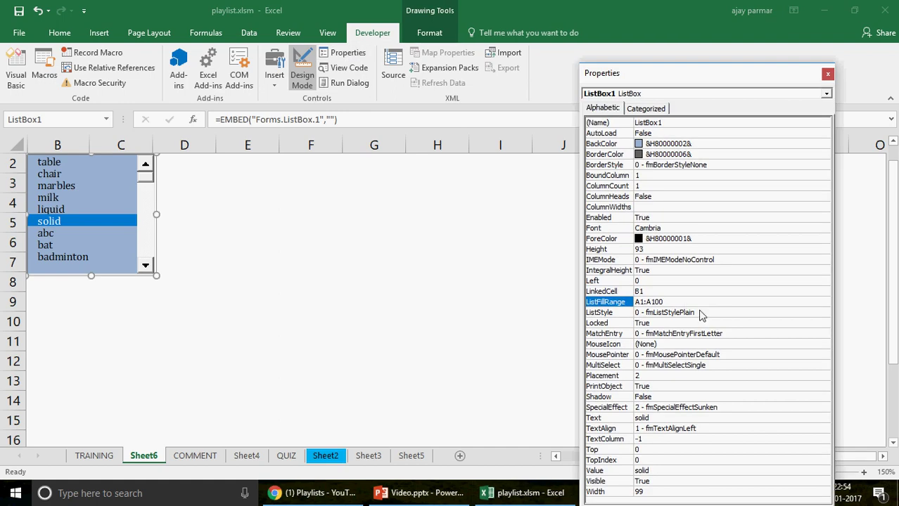
left_click(715, 314)
left_click(607, 317)
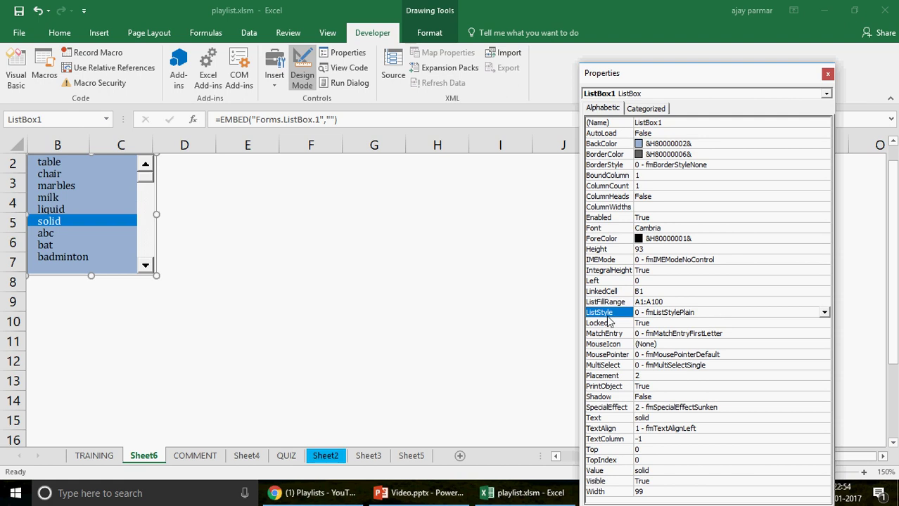
left_click(824, 313)
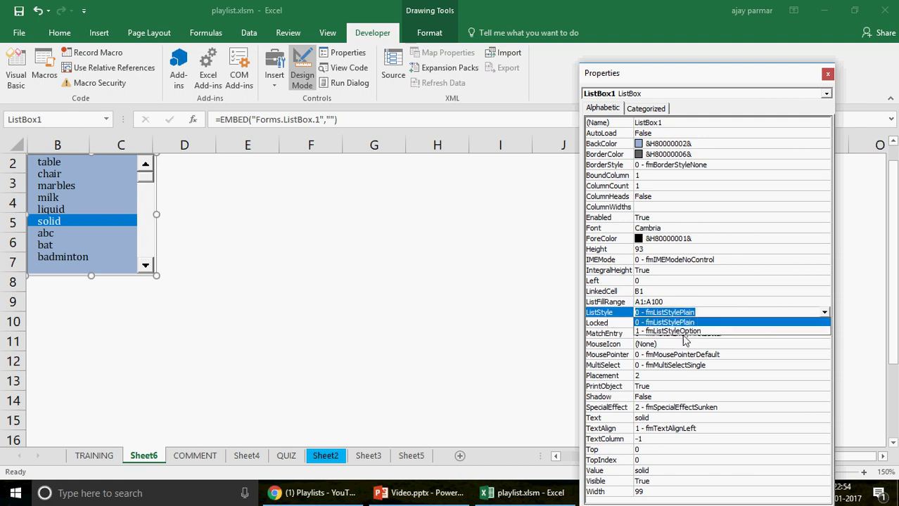
left_click(680, 332)
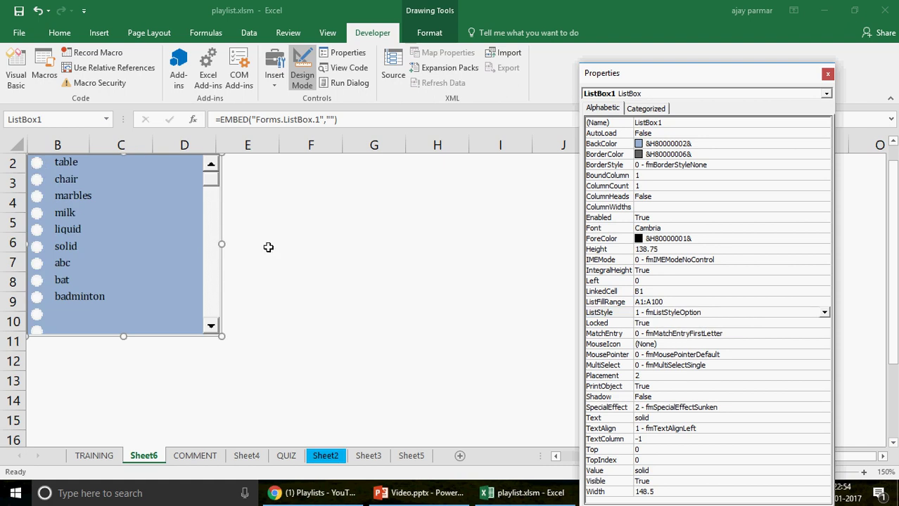
left_click(299, 255)
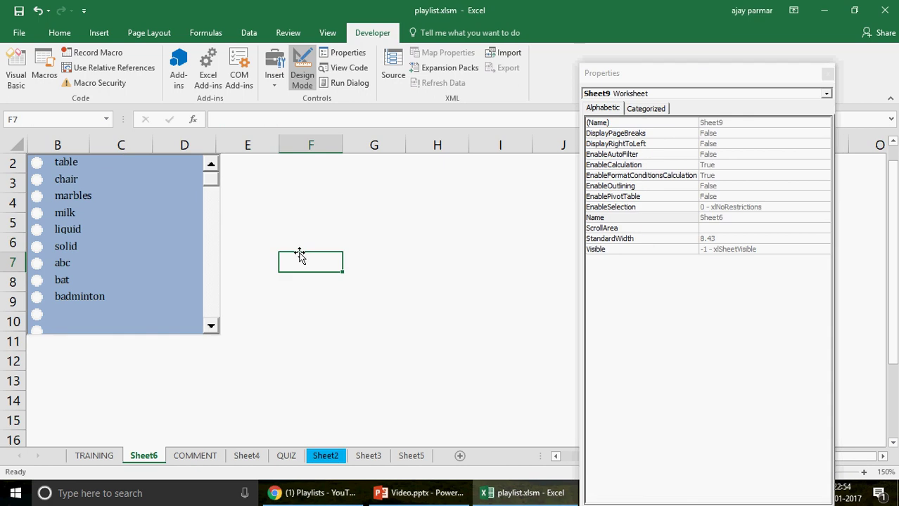
left_click(826, 75)
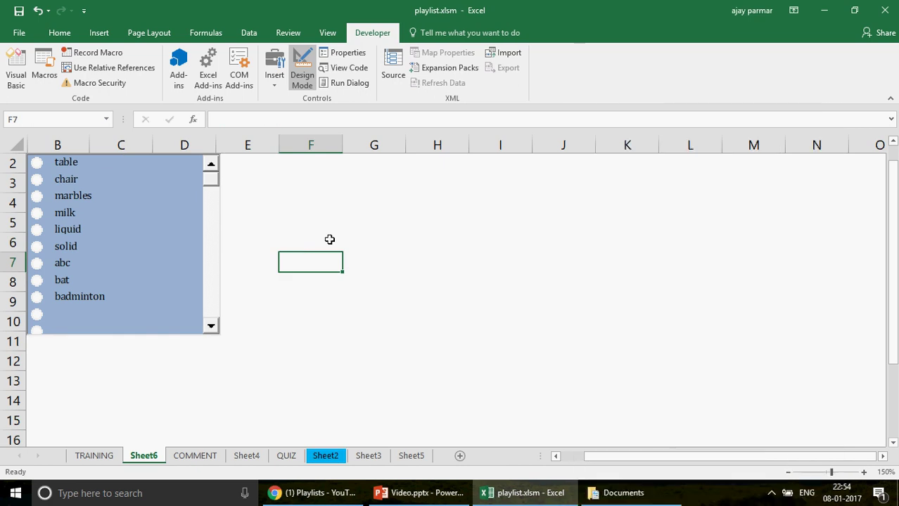
Leave design mode and test the option buttons by choosing table, chair, milk, liquid and badminton.
left_click(303, 76)
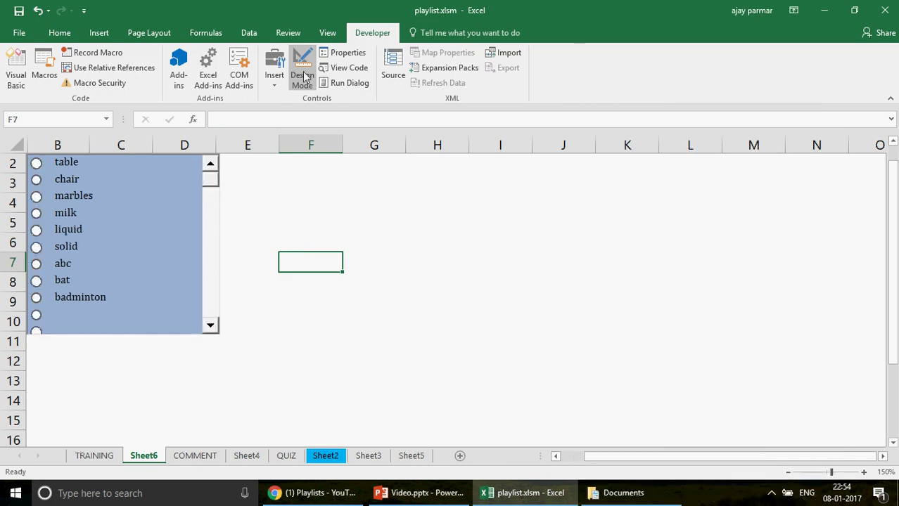
left_click(270, 184)
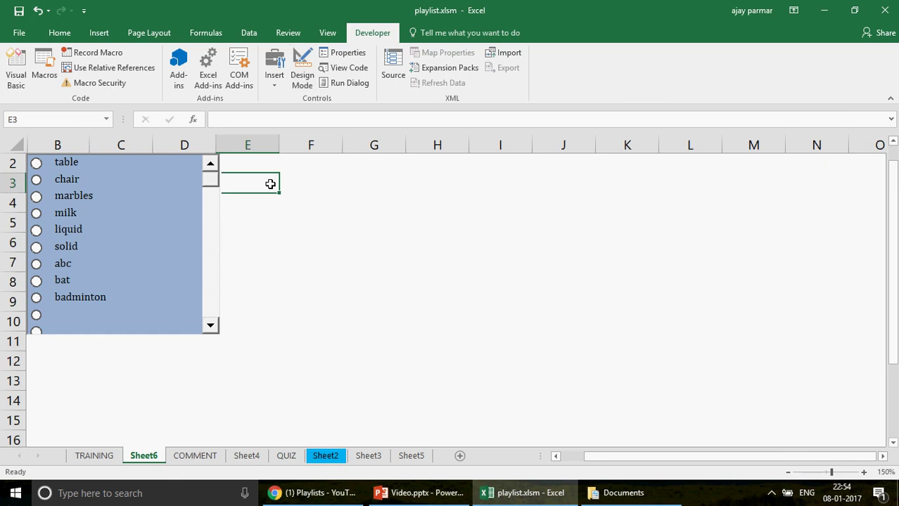
left_click(37, 164)
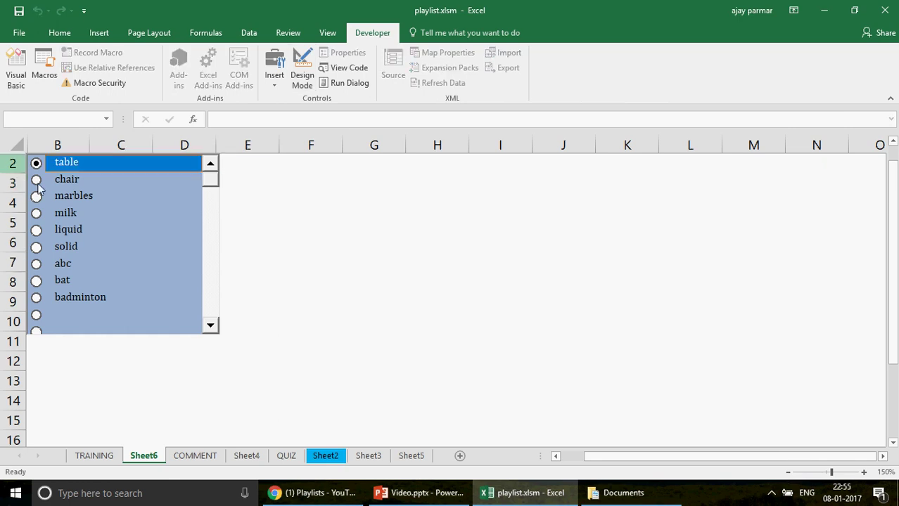
left_click(38, 181)
left_click(36, 214)
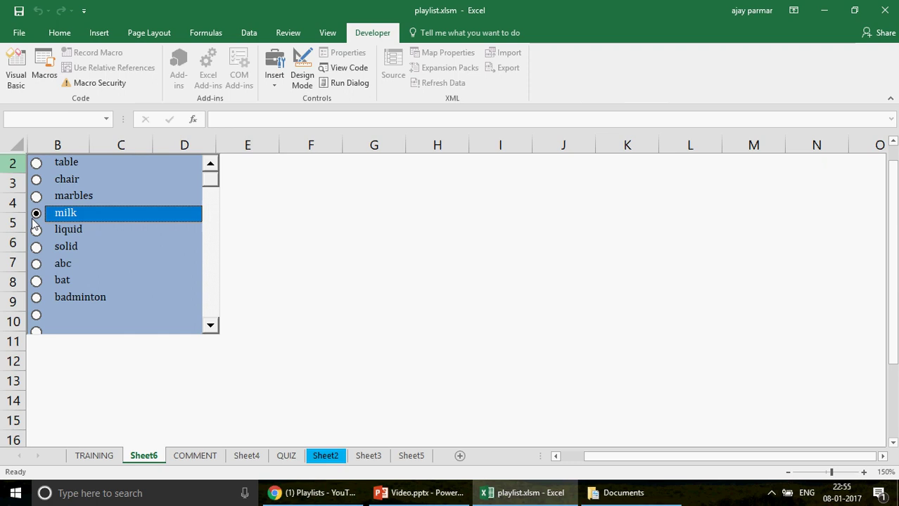
left_click(35, 231)
left_click(36, 299)
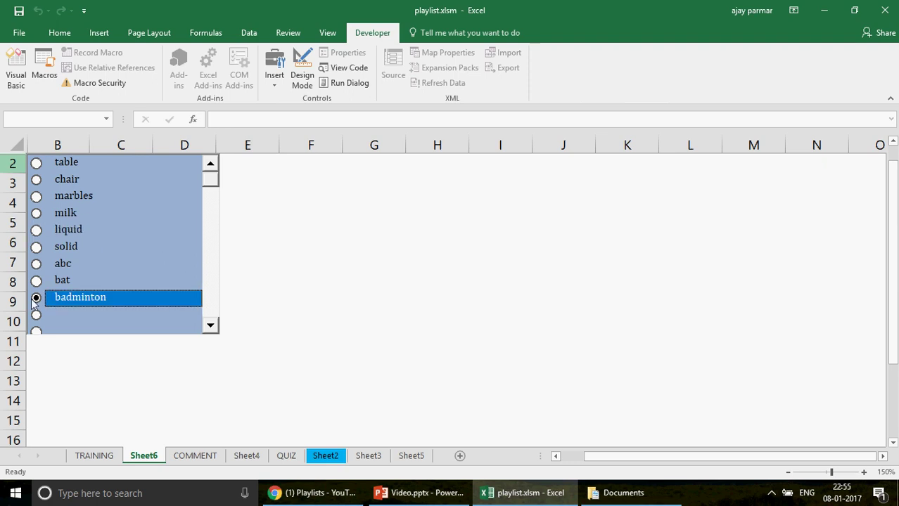
mouse_move(221, 186)
left_mouse_down()
mouse_move(208, 226)
mouse_move(209, 190)
left_mouse_up()
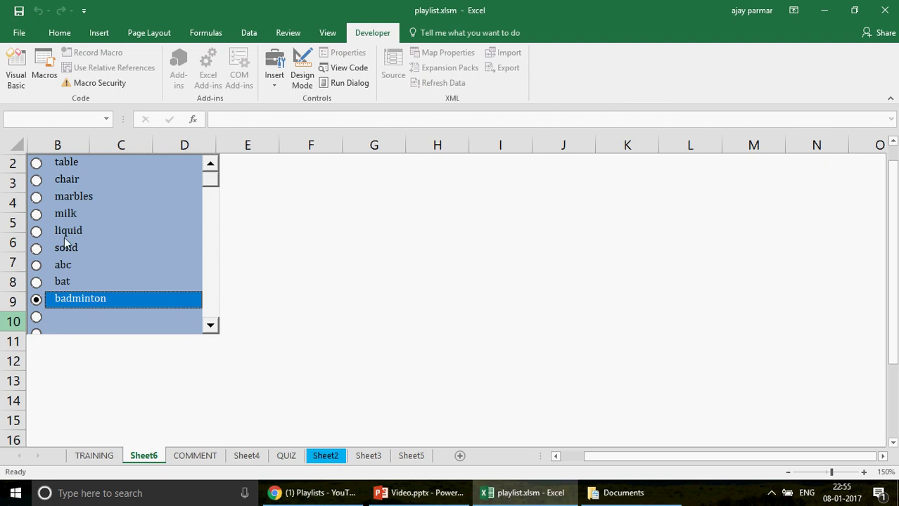
left_click(166, 138)
Return to design mode and set the list box's ListFillRange property to A1:A10.
left_click(309, 83)
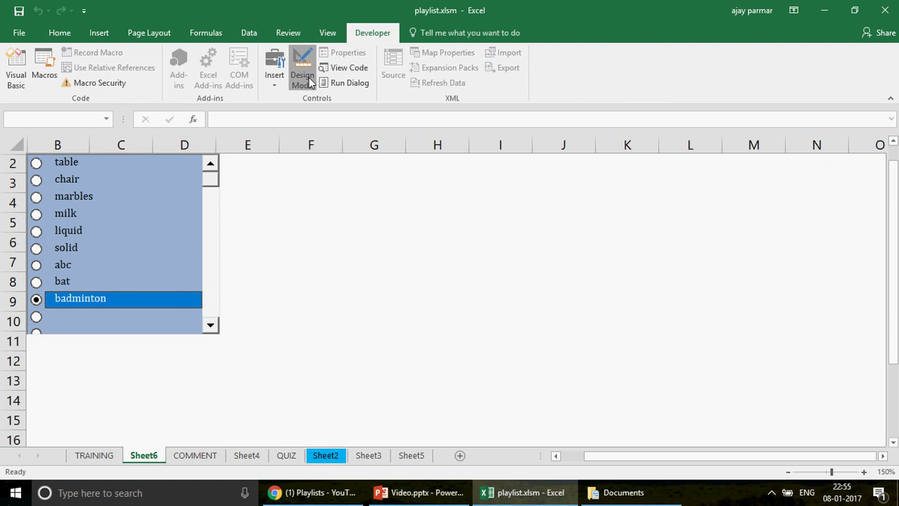
left_click(122, 197)
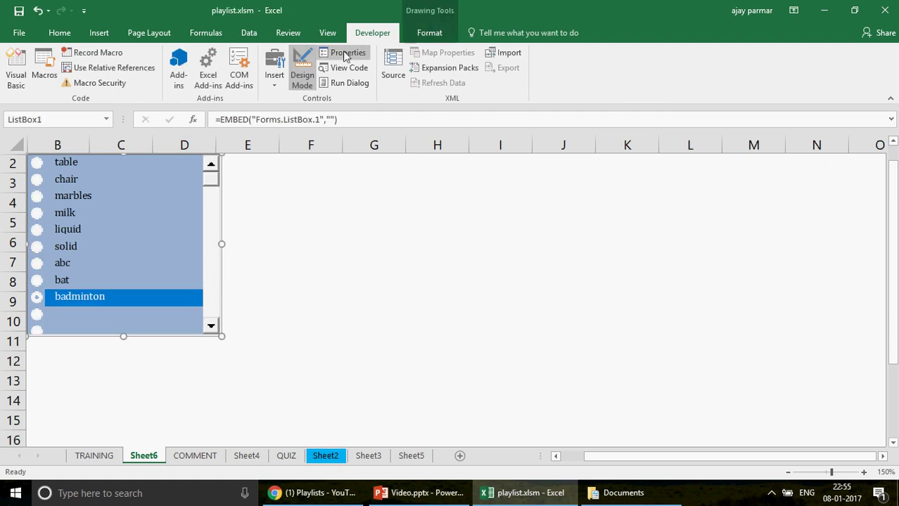
left_click(345, 55)
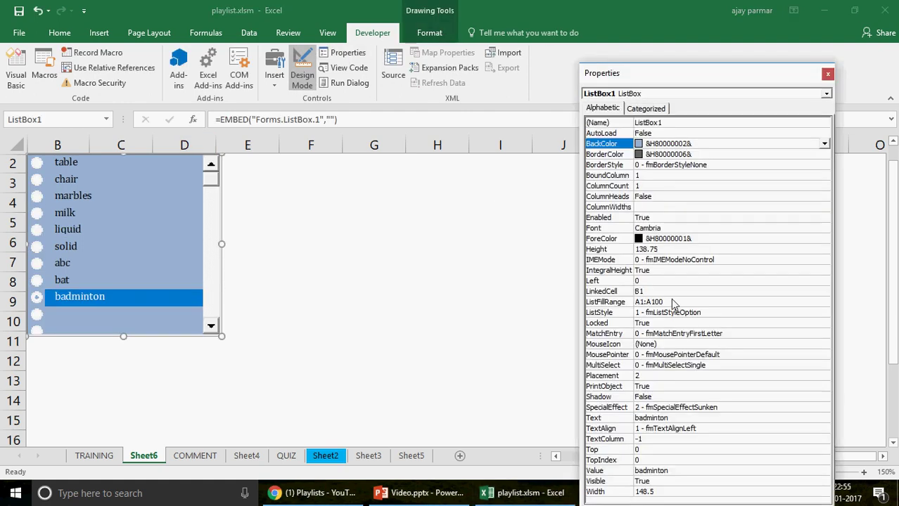
left_click(668, 301)
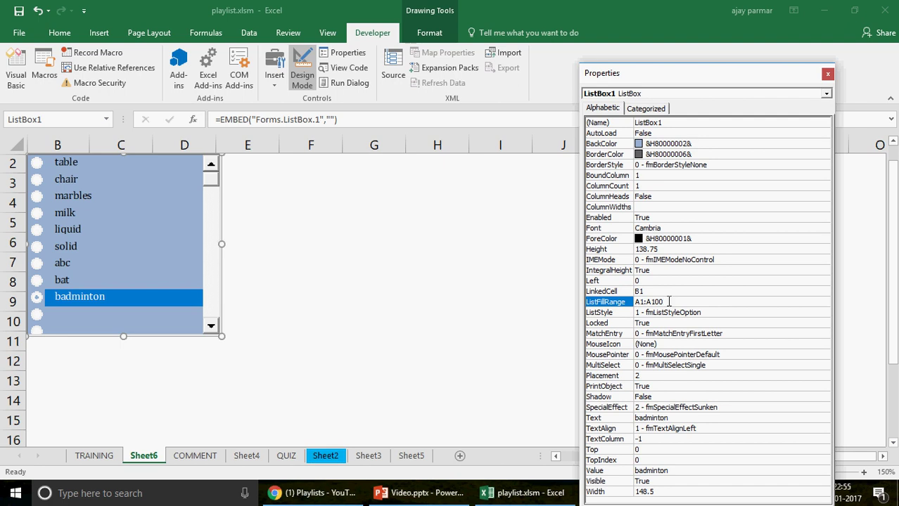
key("BackSpace")
left_click(729, 324)
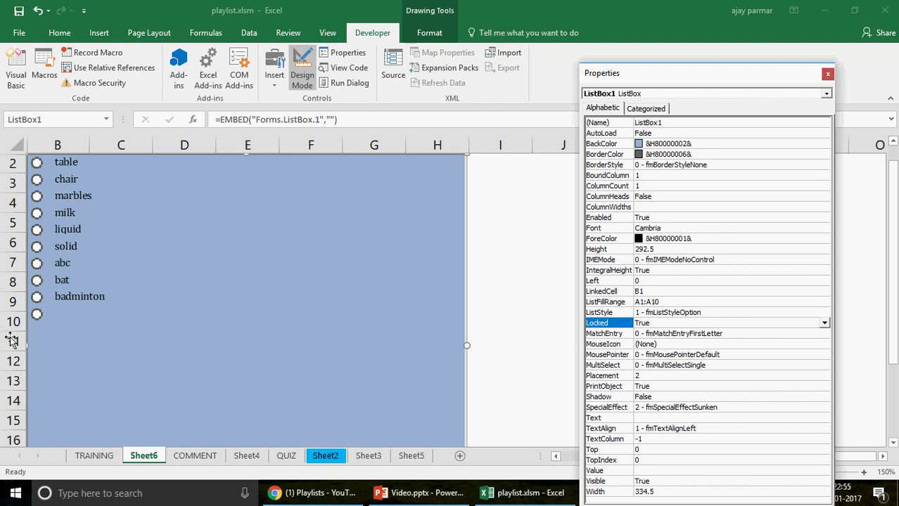
Set the list box's ListFillRange to A1:A9 to drop the empty option, and close its properties.
left_click(595, 303)
left_click(675, 301)
key("BackSpace")
key("BackSpace")
type("9")
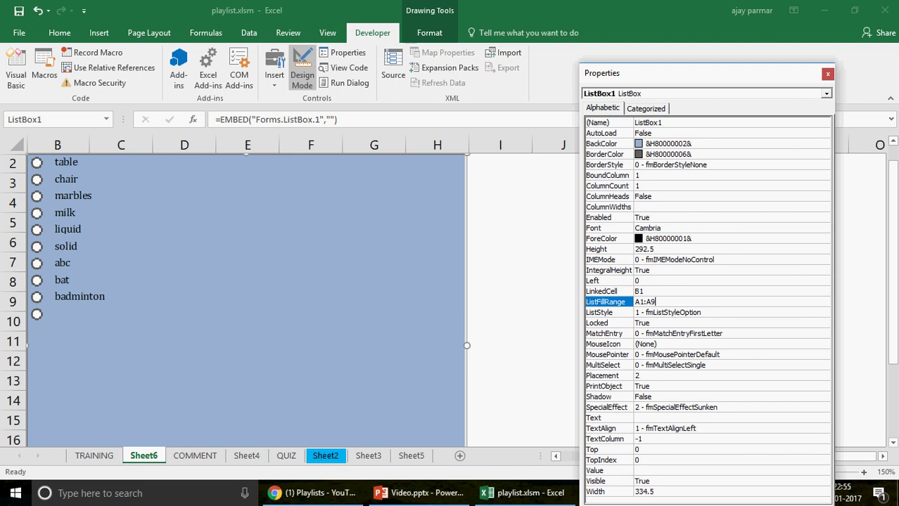
left_click(687, 323)
left_click(688, 323)
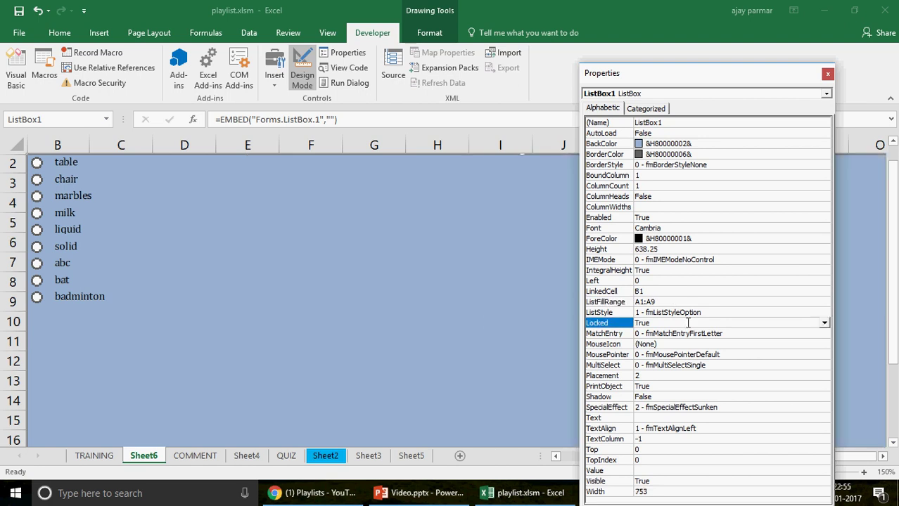
left_click(827, 75)
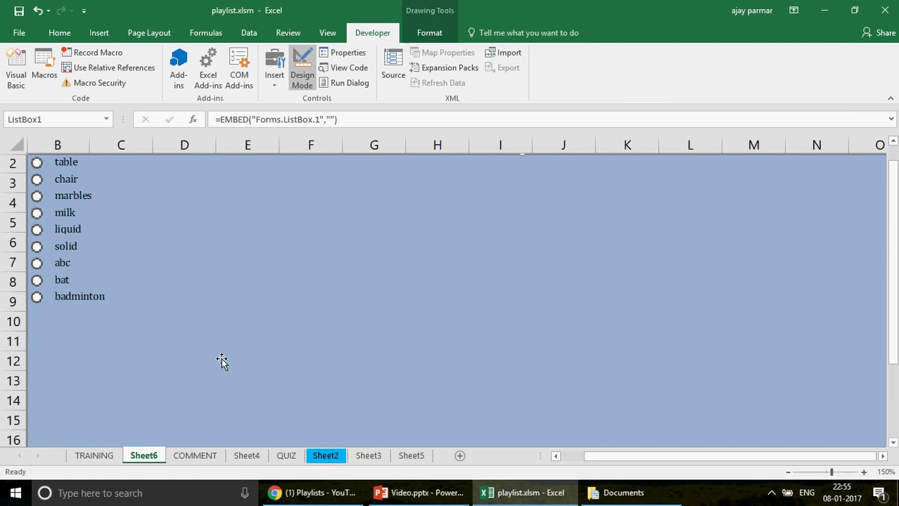
Delete the enlarged list box and undo both the deletion and the stray entry in cell E3.
key("Delete")
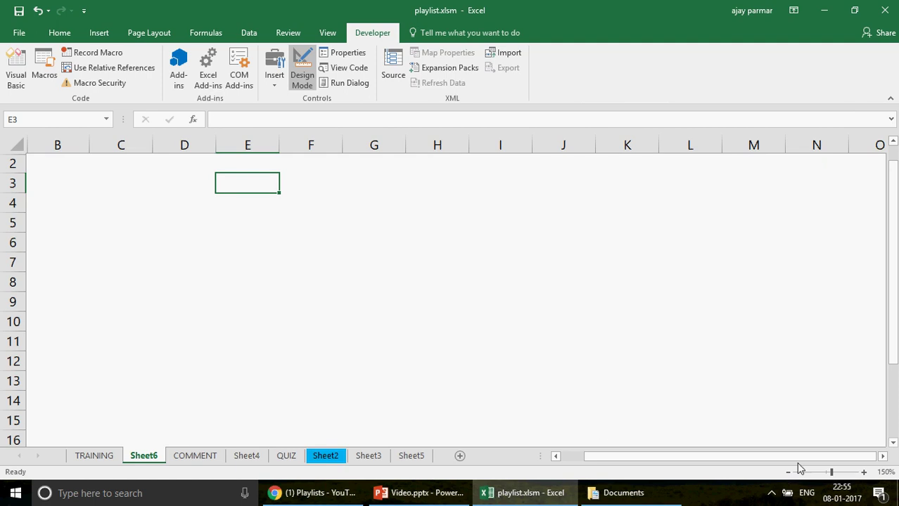
type("z")
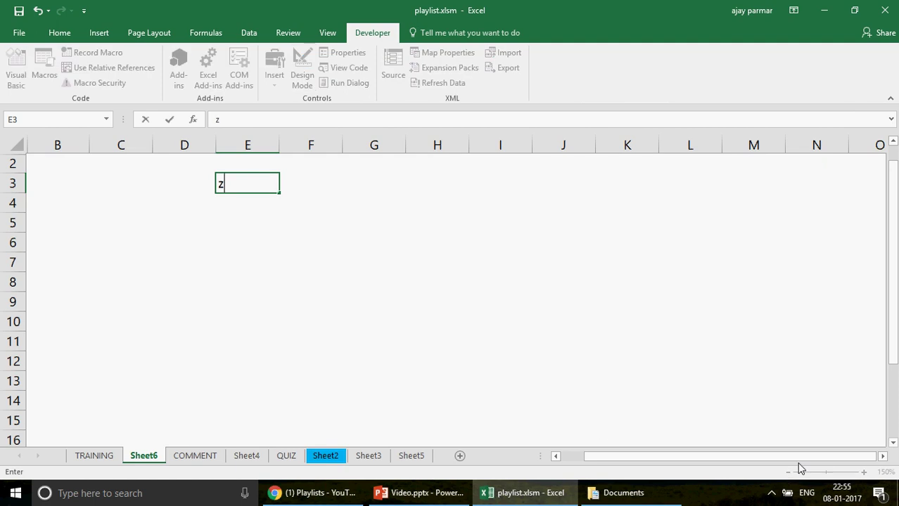
left_click(663, 324)
key("ctrl+z")
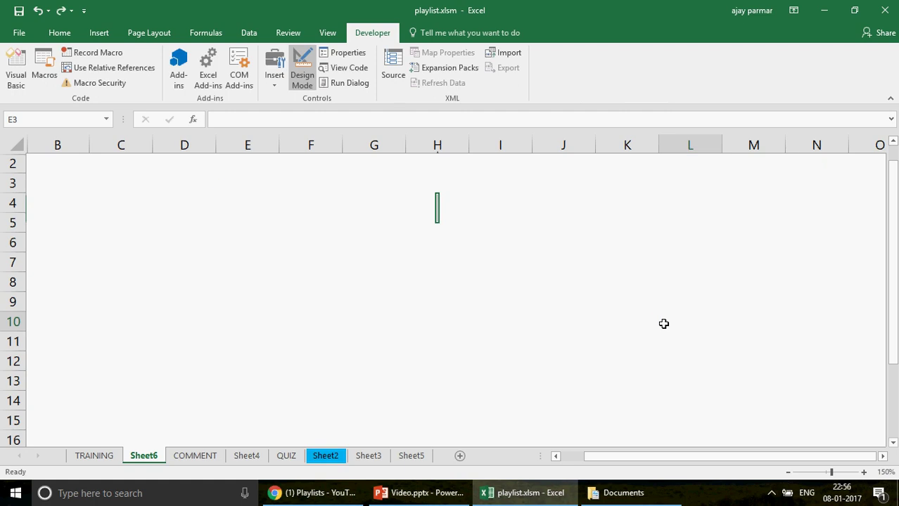
left_click(663, 324)
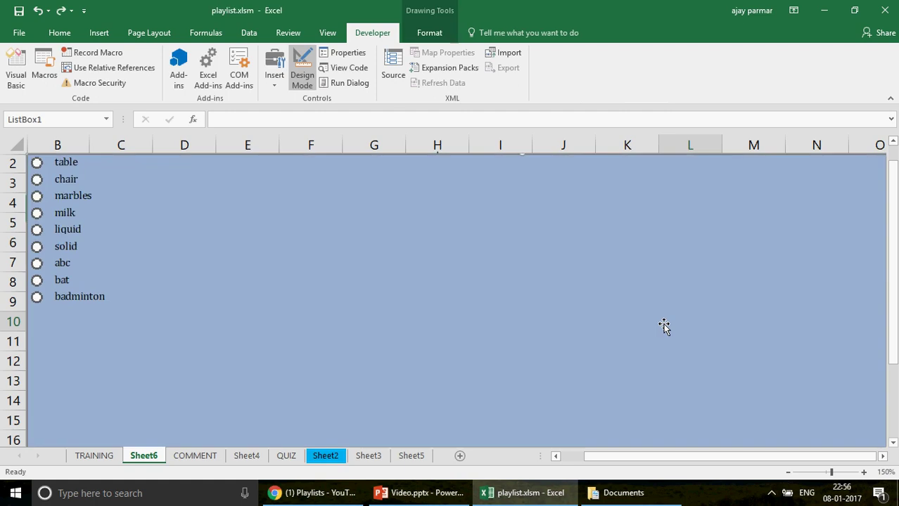
Select badminton and marbles in the list box, and narrow the box so it ends at column H.
left_click(788, 473)
left_click(787, 473)
left_click(787, 473)
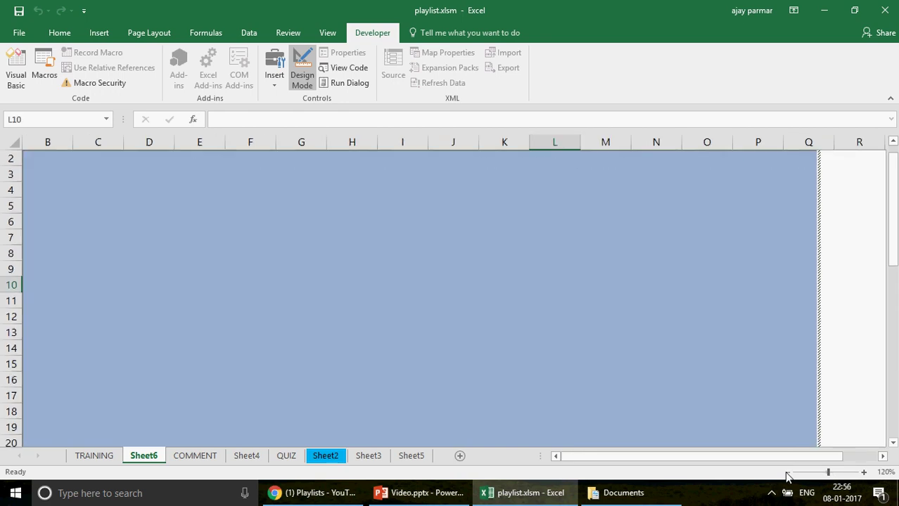
left_click(788, 473)
left_click(788, 473)
left_click(537, 244)
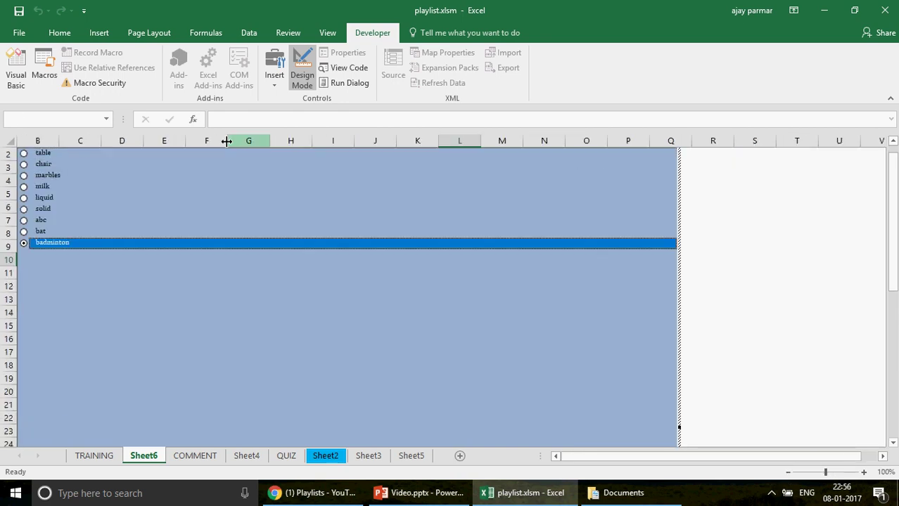
left_click(226, 178)
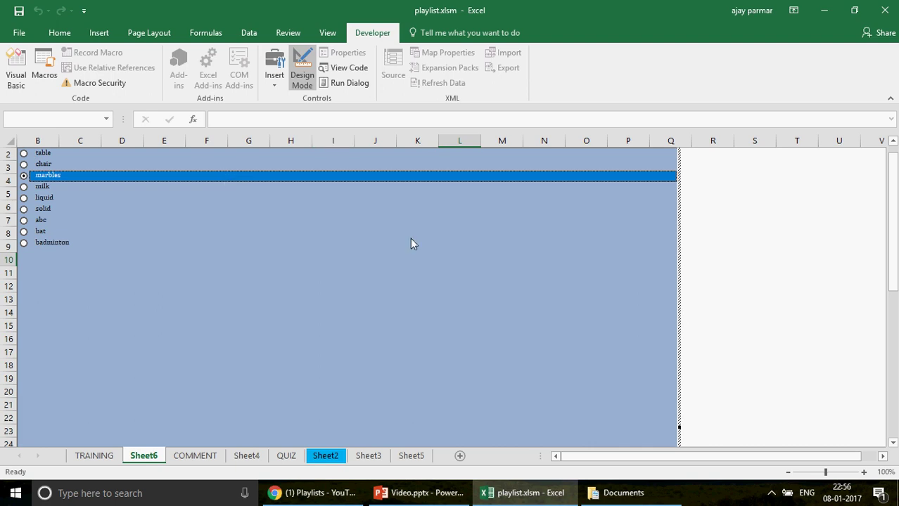
left_click(679, 322)
left_click_drag(677, 427, 303, 386)
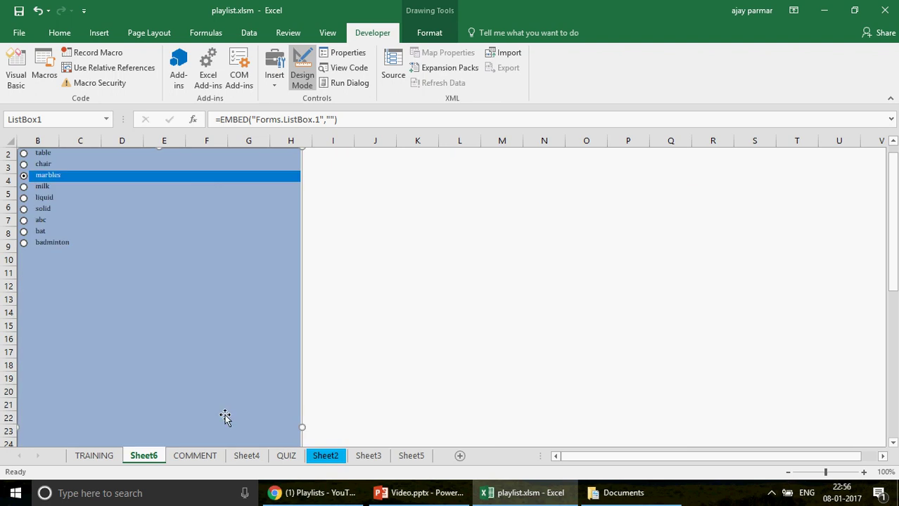
Shrink the list box to about columns B to C and rows 2 to 9, and nudge its position slightly.
left_click_drag(892, 239, 895, 446)
left_click_drag(173, 406, 148, 216)
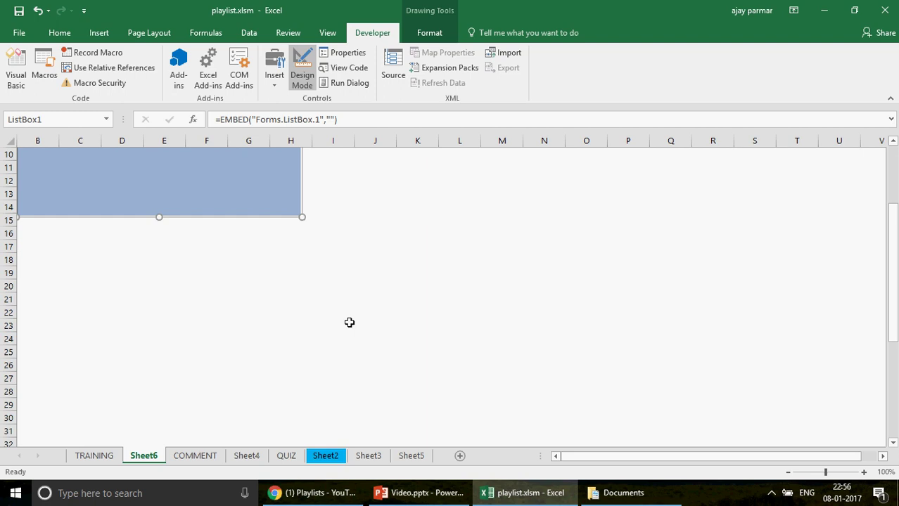
scroll(352, 236, "up", 3)
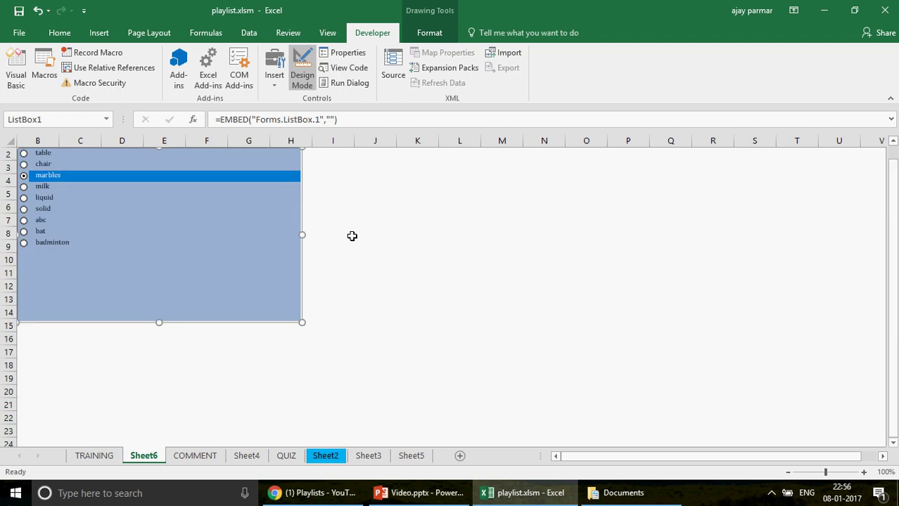
left_click_drag(171, 232, 88, 232)
left_click_drag(70, 315, 48, 257)
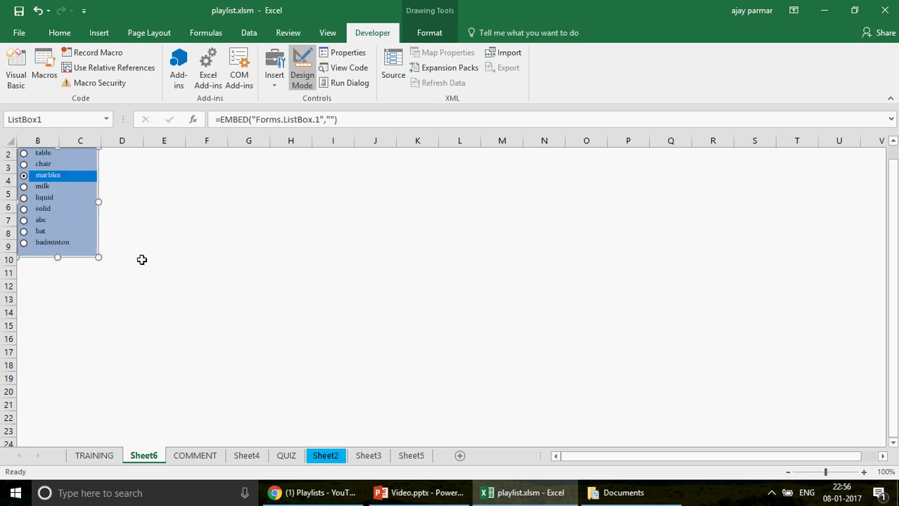
left_click(720, 314)
left_click_drag(897, 321, 897, 320)
left_click(80, 160)
left_click_drag(80, 159, 82, 162)
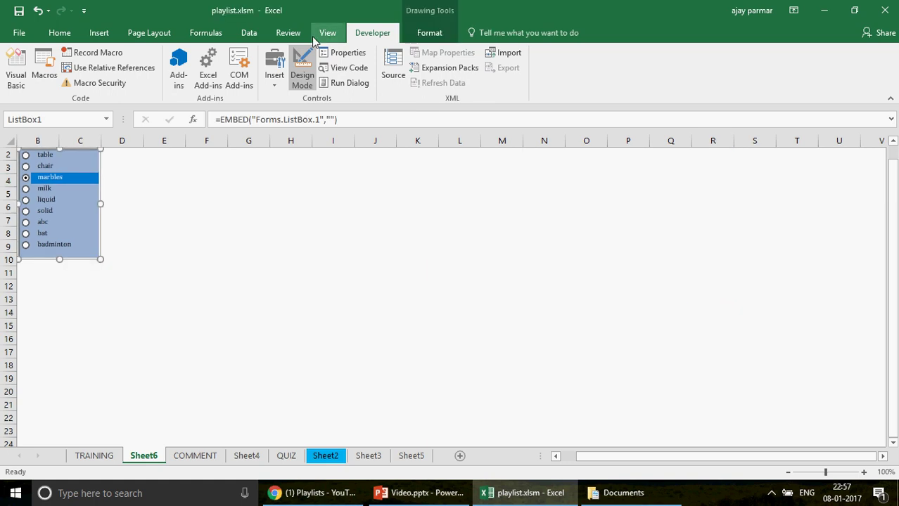
Try the Menu Bar colour as the list box's BackColor, and replace it with &H80000005&.
left_click(357, 59)
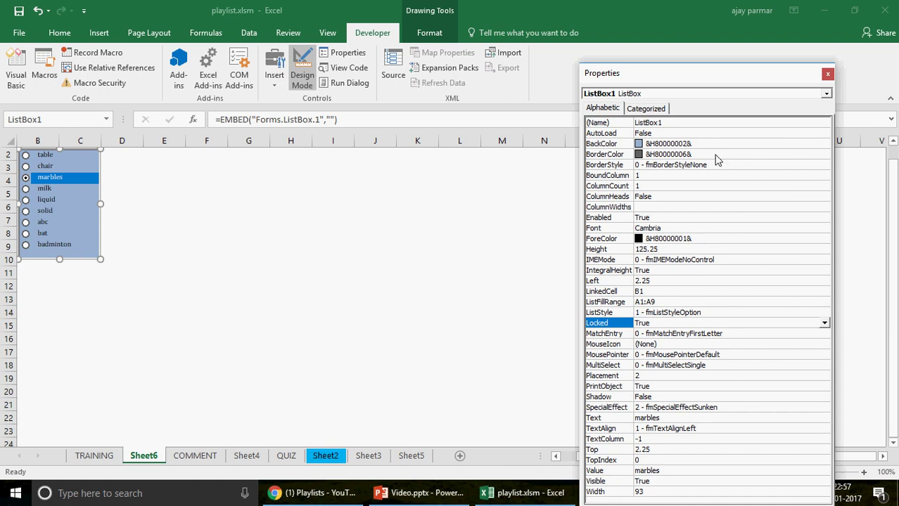
left_click(830, 142)
left_click(826, 144)
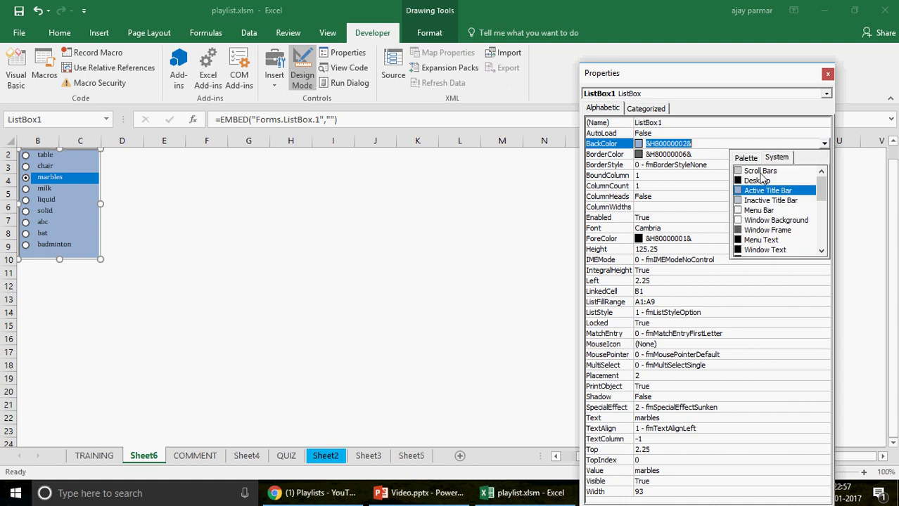
left_click(750, 215)
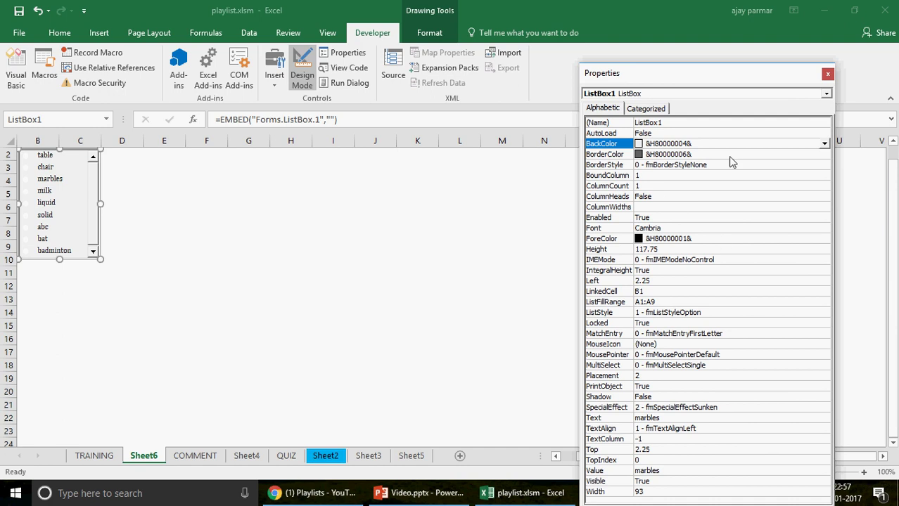
left_click(826, 154)
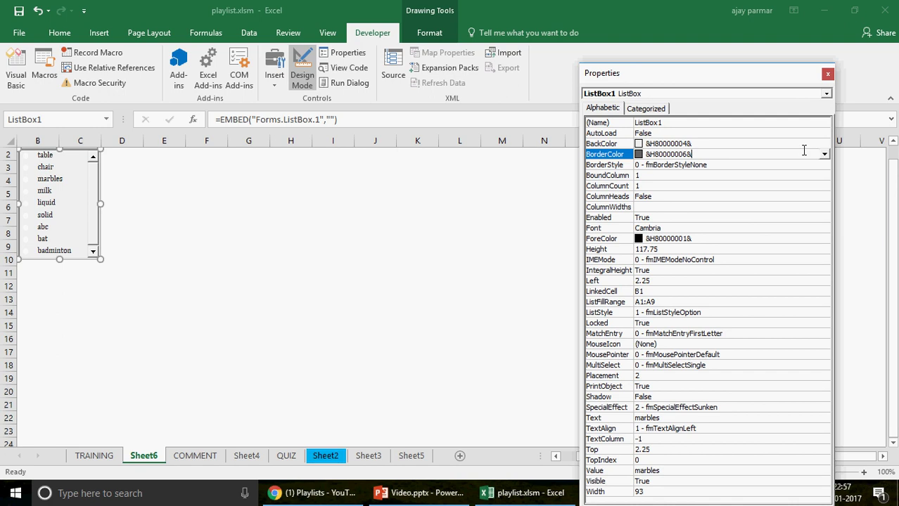
left_click(825, 146)
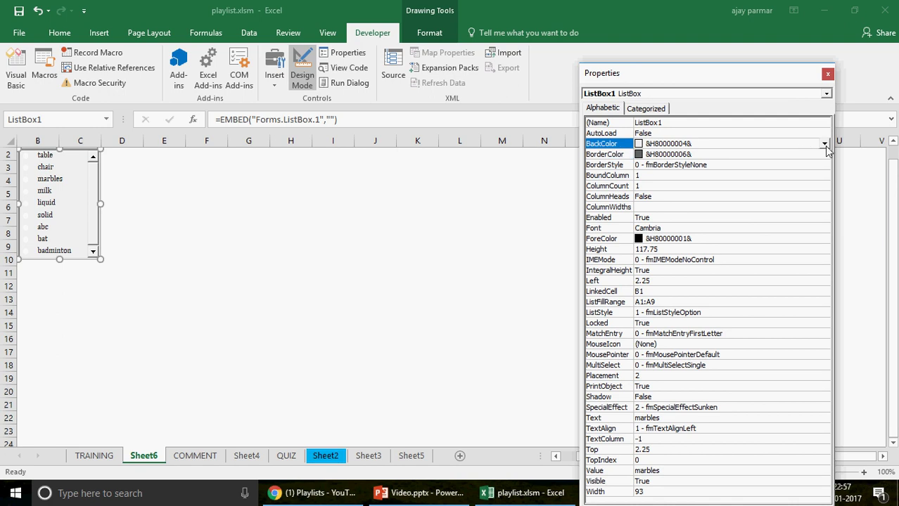
left_click(824, 145)
key("Escape")
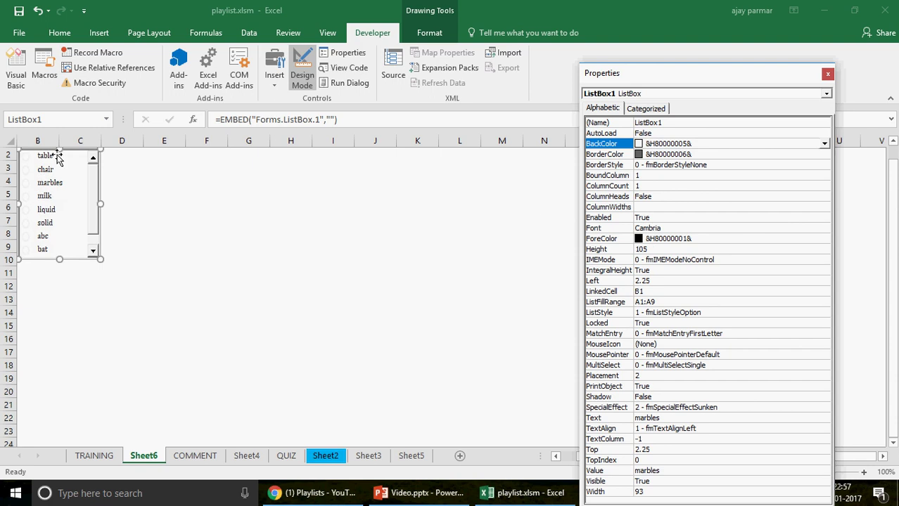
key("Escape")
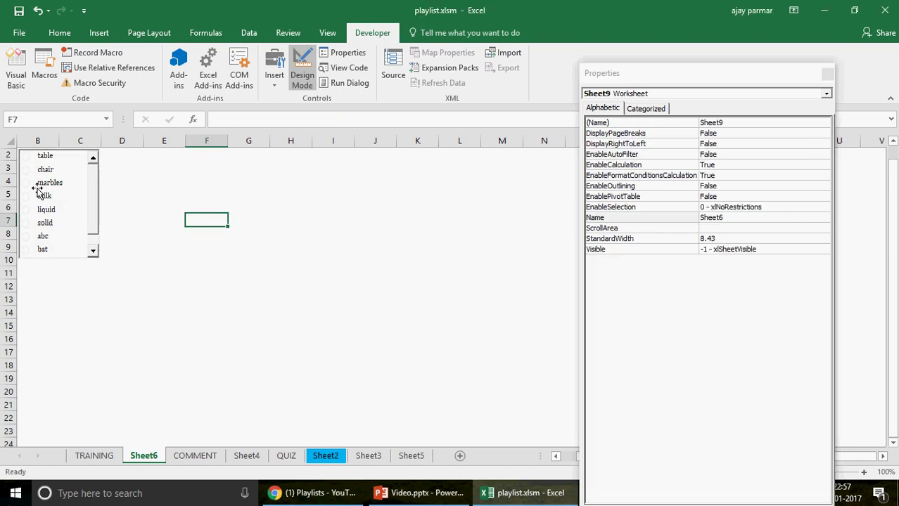
Leave design mode and test the recoloured option buttons by choosing table, milk and bat.
left_click(302, 76)
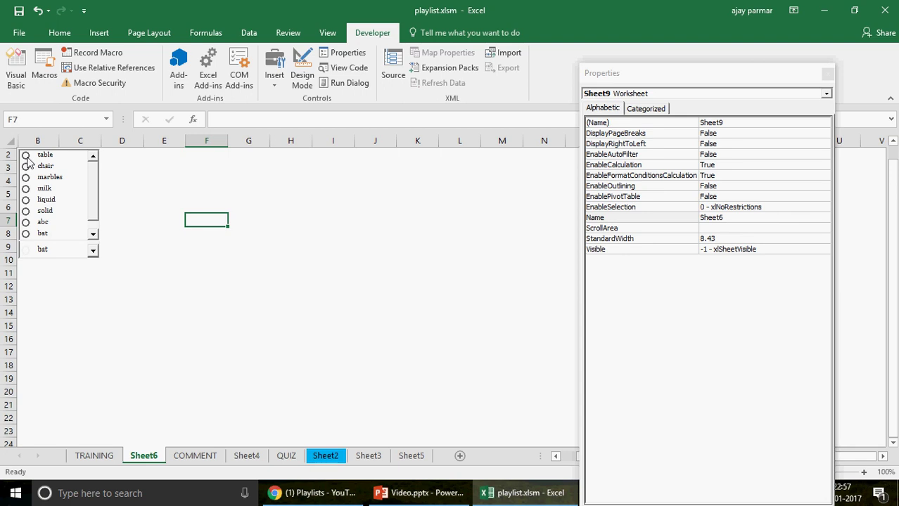
left_click(29, 156)
left_click(27, 189)
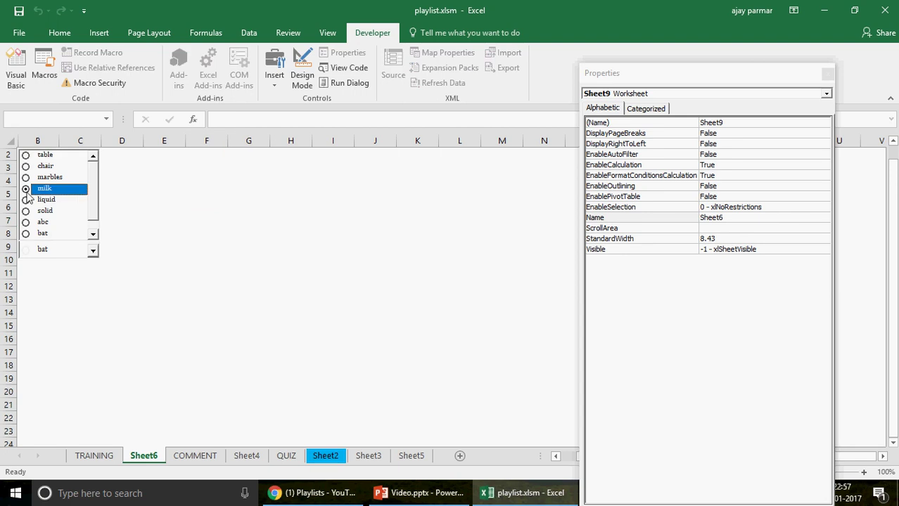
left_click(26, 235)
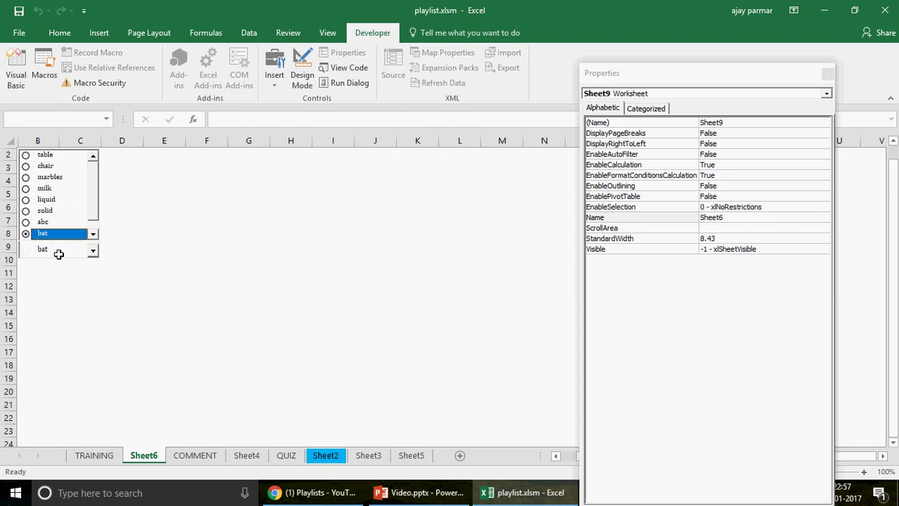
left_click(96, 254)
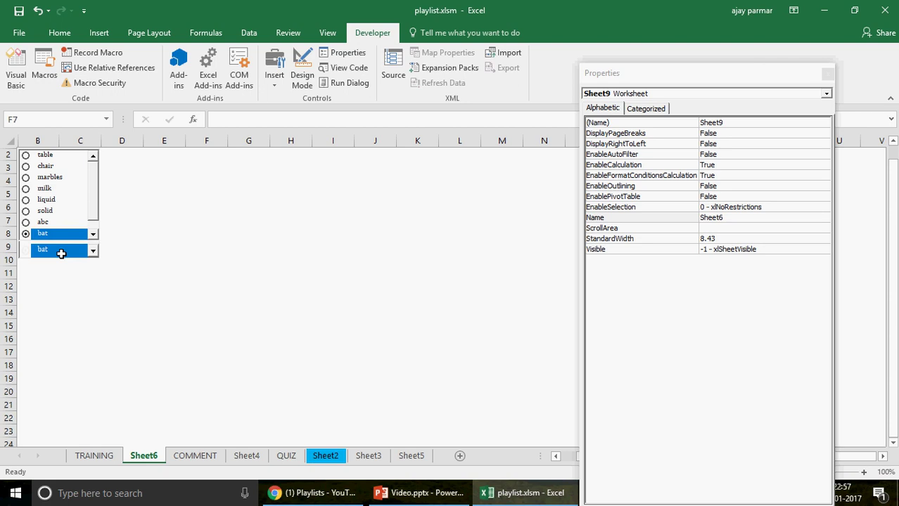
left_click(34, 190)
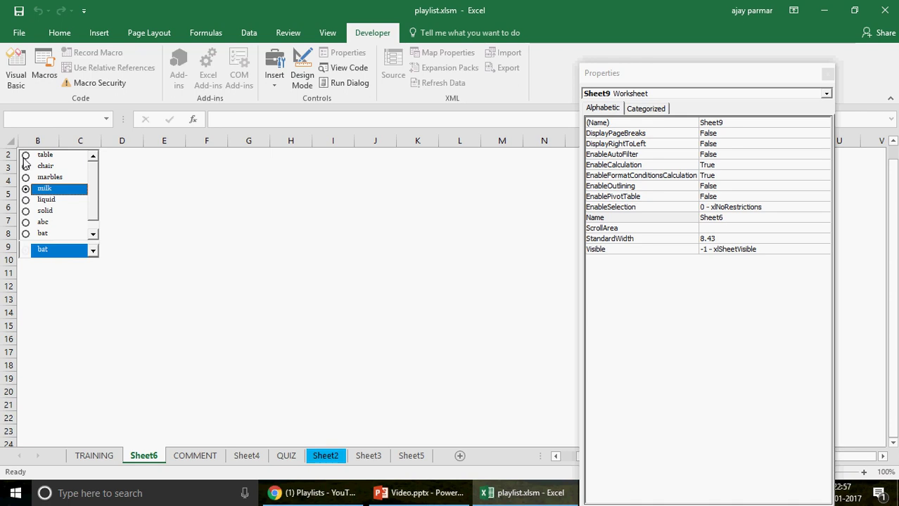
left_click(27, 156)
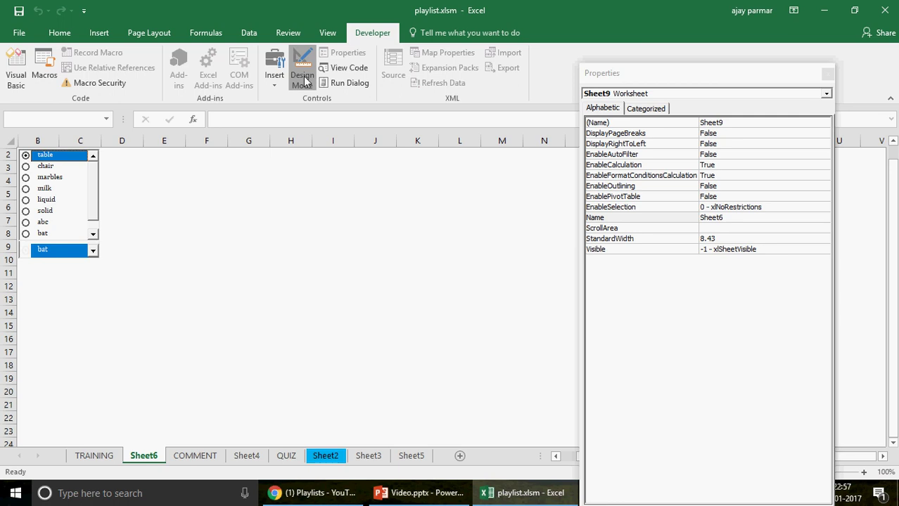
Return to design mode and set the list box's ListStyle property to 0 - fmListStylePlain.
left_click(303, 79)
left_click(61, 218)
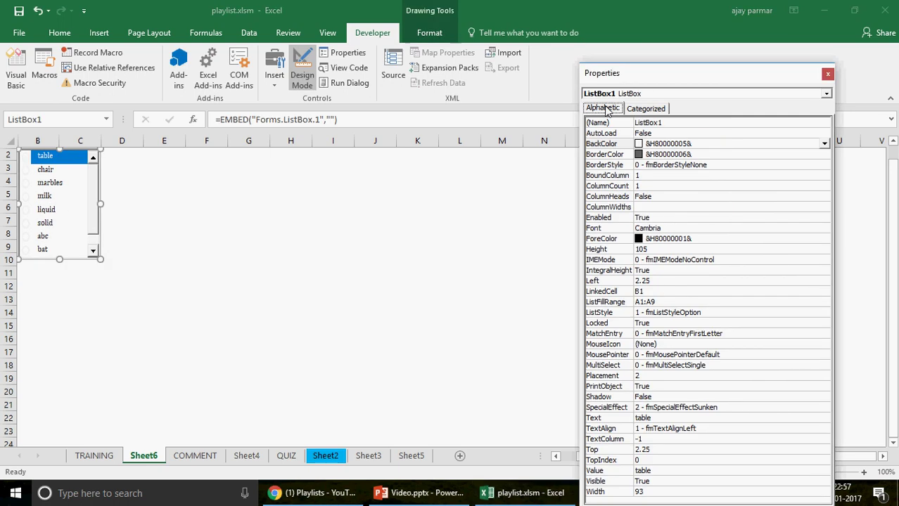
left_click(693, 324)
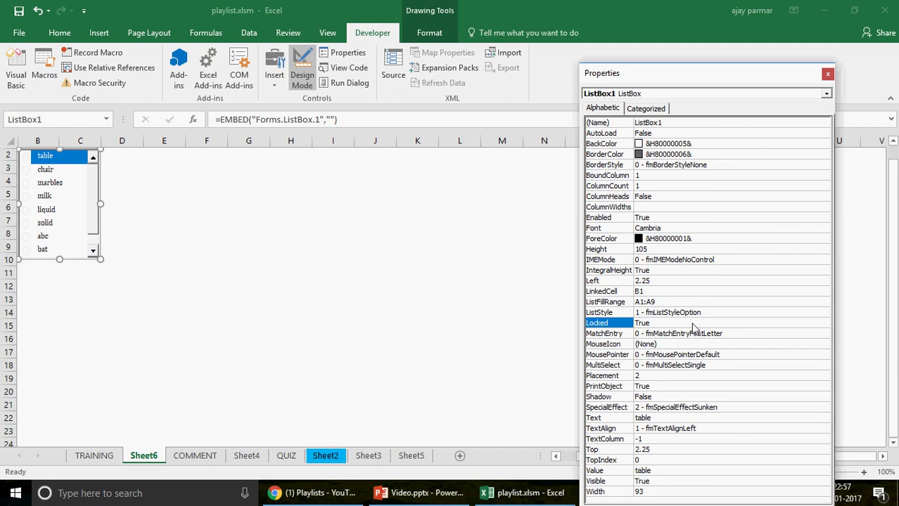
left_click(751, 315)
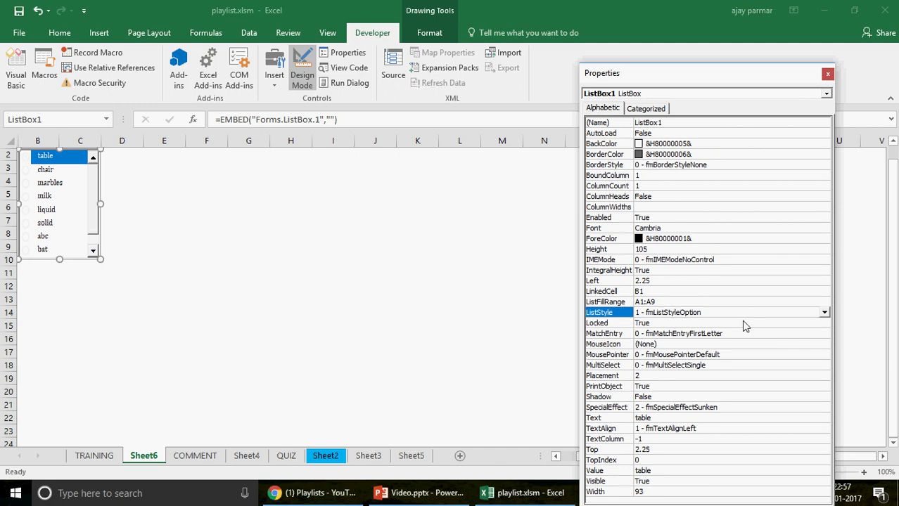
left_click(825, 312)
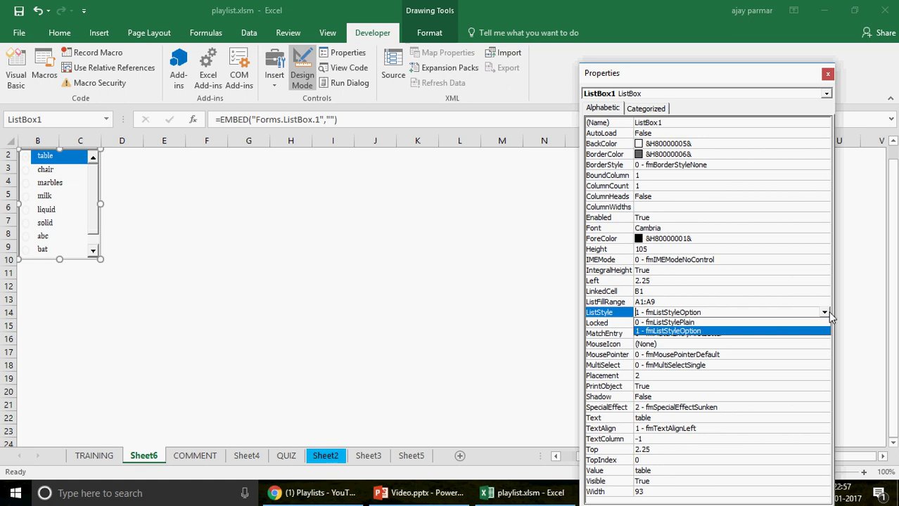
left_click(694, 323)
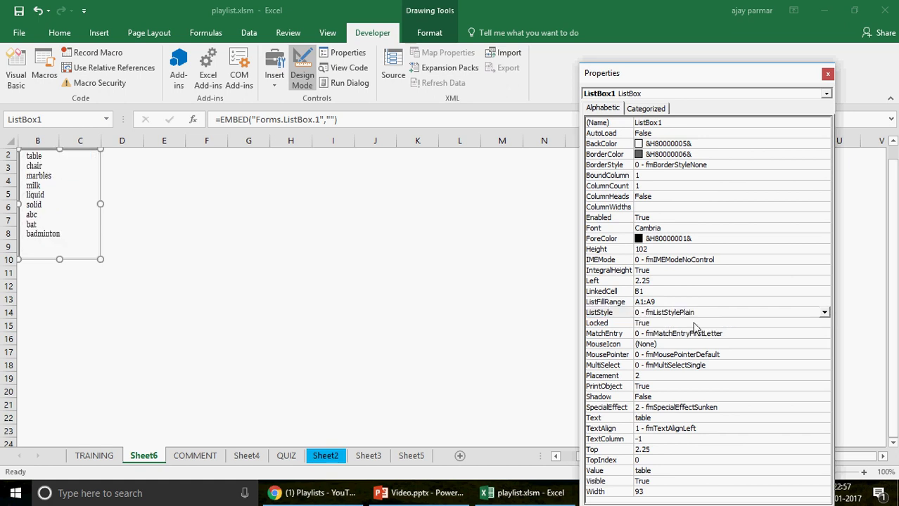
left_click(161, 210)
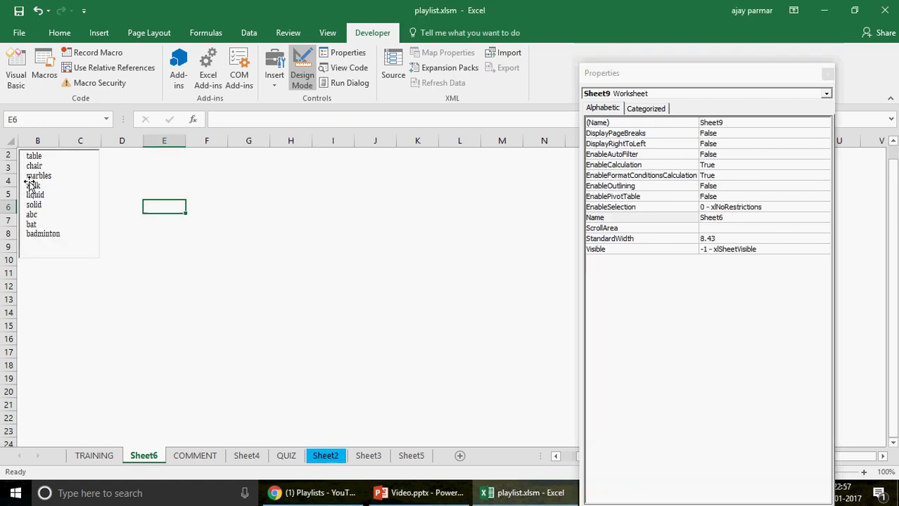
Leave design mode to select marbles in the plain list, and close the Properties window.
left_click(304, 76)
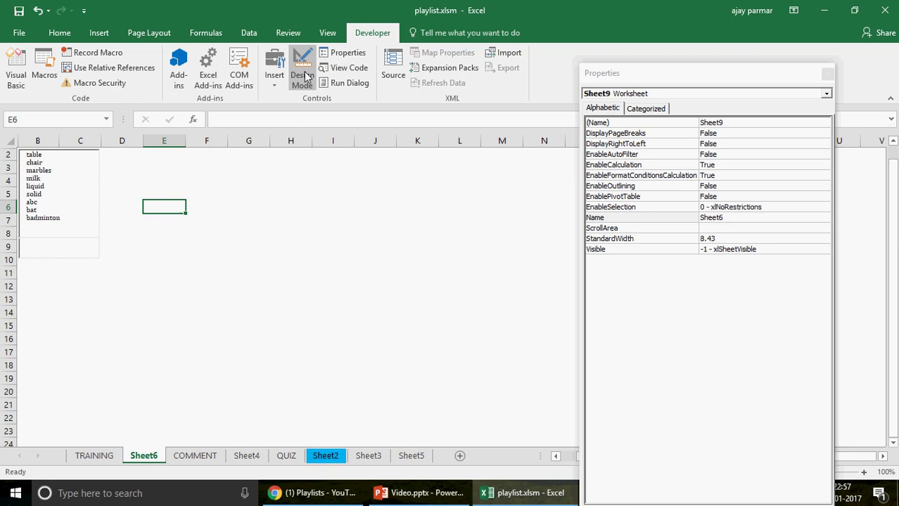
left_click(31, 171)
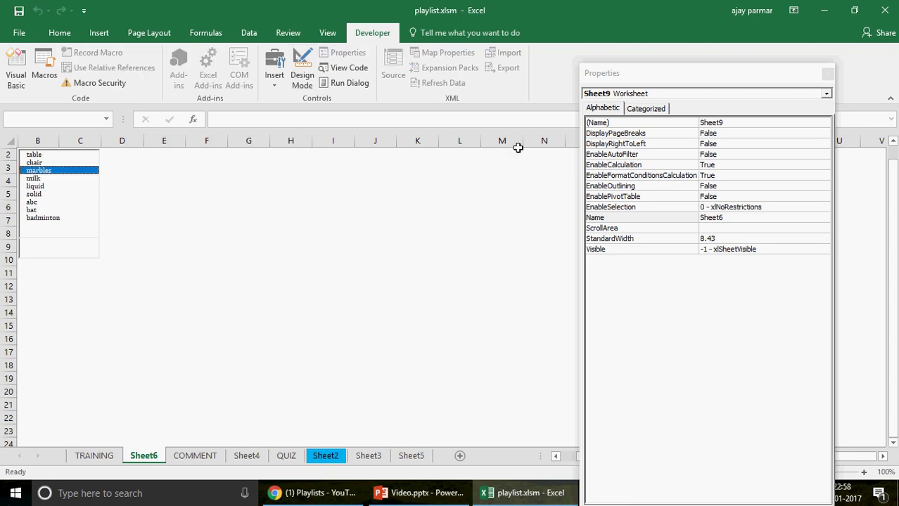
left_click(827, 76)
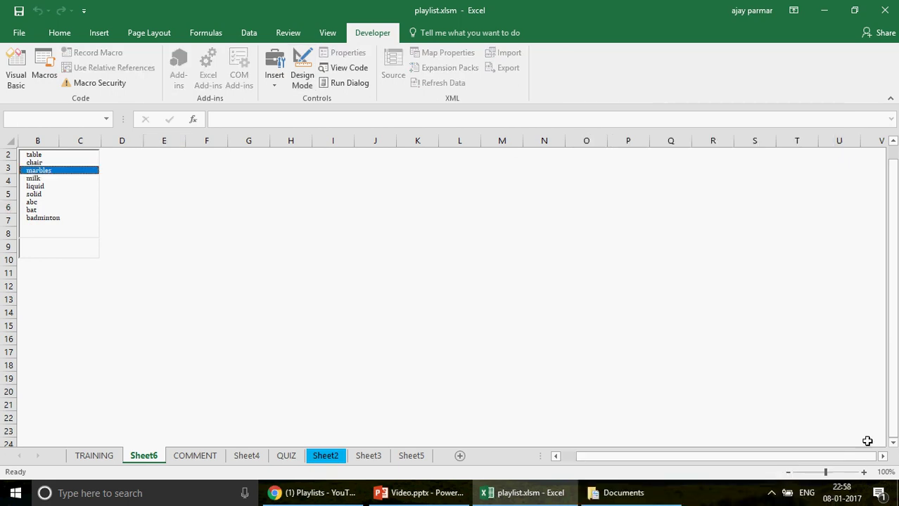
Test the plain list box by choosing liquid, bat, milk and marbles in turn.
left_click(864, 473)
left_click(863, 472)
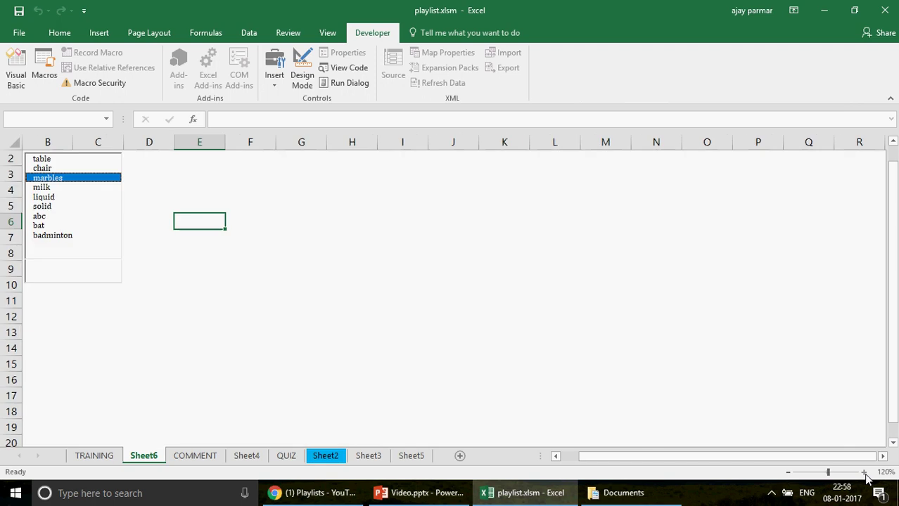
left_click(43, 197)
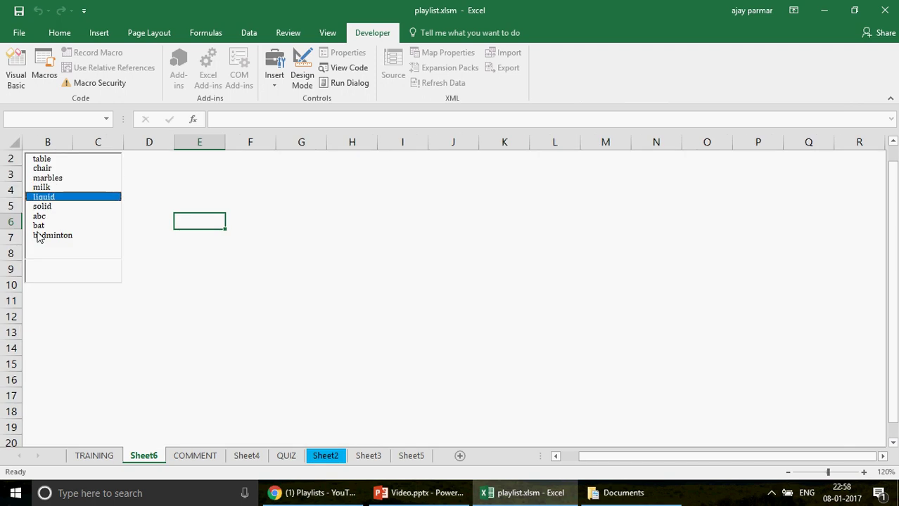
left_click(41, 225)
left_click(44, 188)
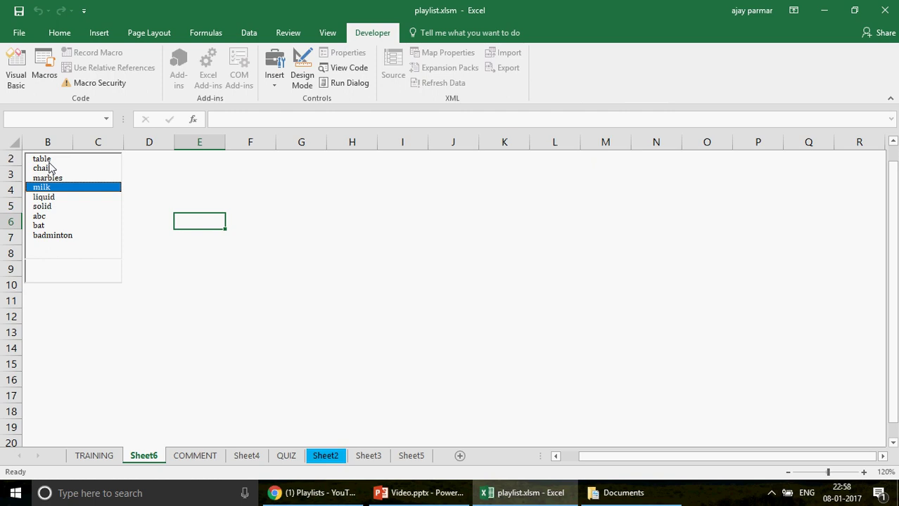
left_click(50, 178)
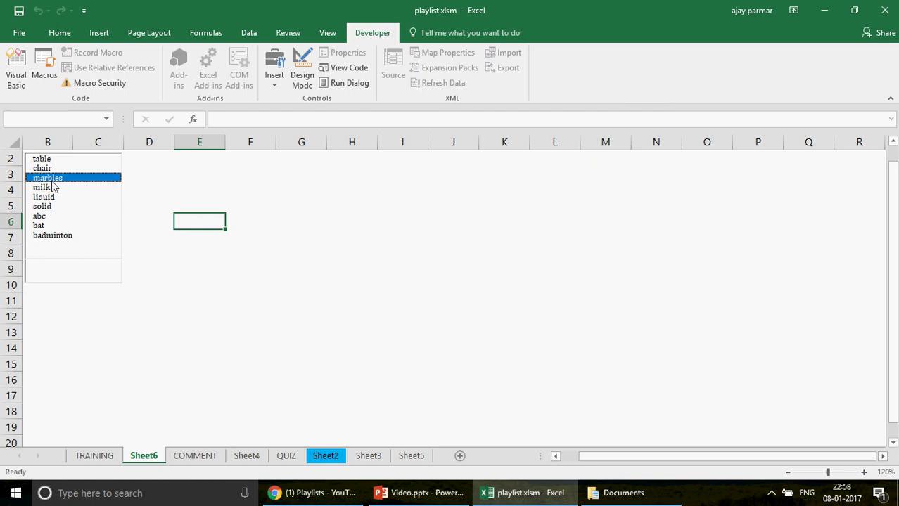